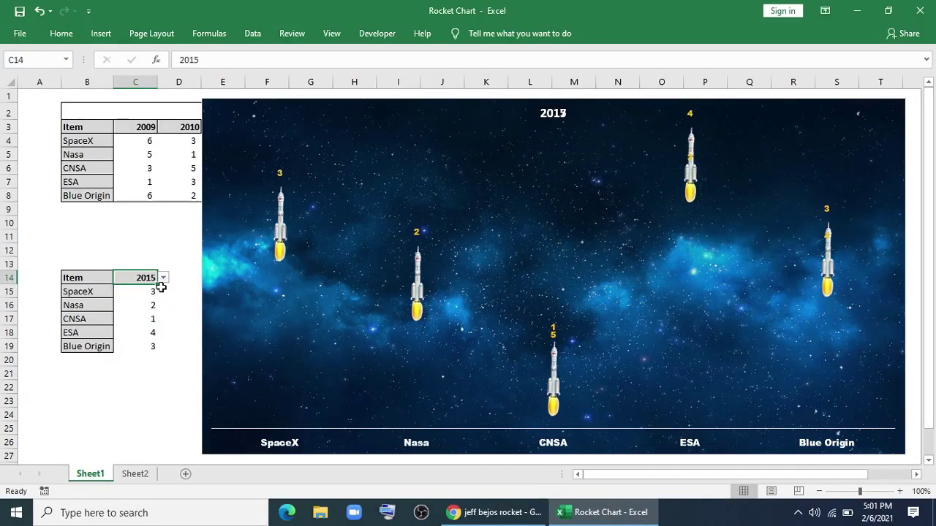
Cycle the C14 year dropdown through 2017, 2013, 2014, 2015 and 2017 to demo the rocket chart
{"action": "left_click", "coordinate": [162, 278]}
{"action": "left_click", "coordinate": [136, 324]}
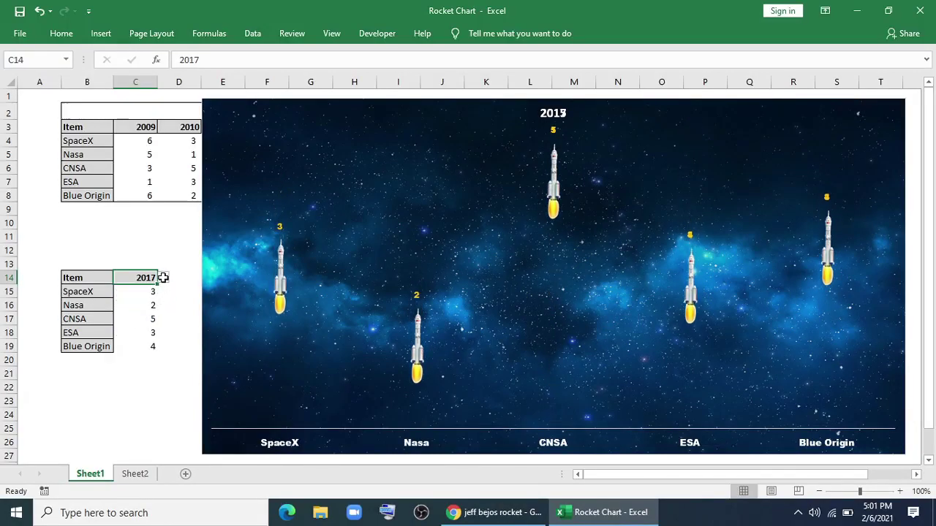
{"action": "left_click", "coordinate": [162, 277]}
{"action": "scroll", "coordinate": [139, 307], "scroll_direction": "up", "scroll_amount": 2}
{"action": "left_click", "coordinate": [136, 321]}
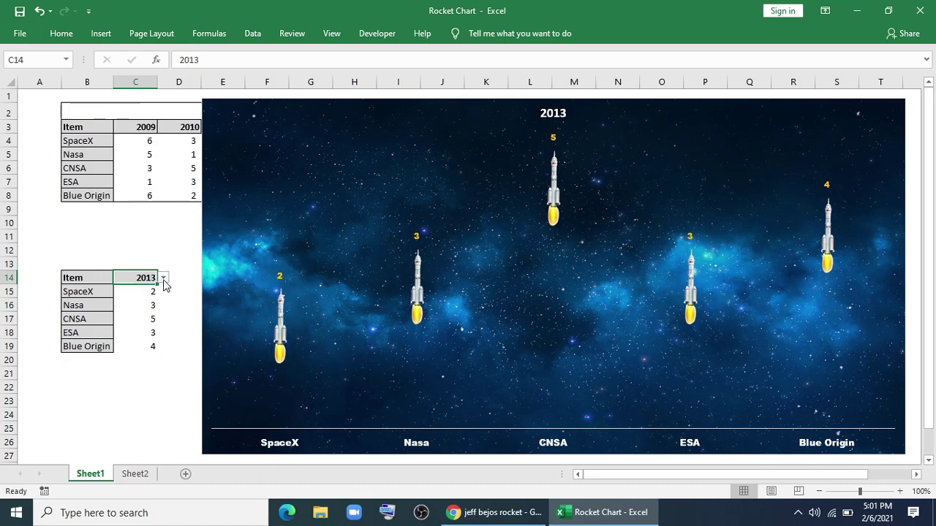
{"action": "left_click", "coordinate": [162, 278]}
{"action": "left_click", "coordinate": [140, 298]}
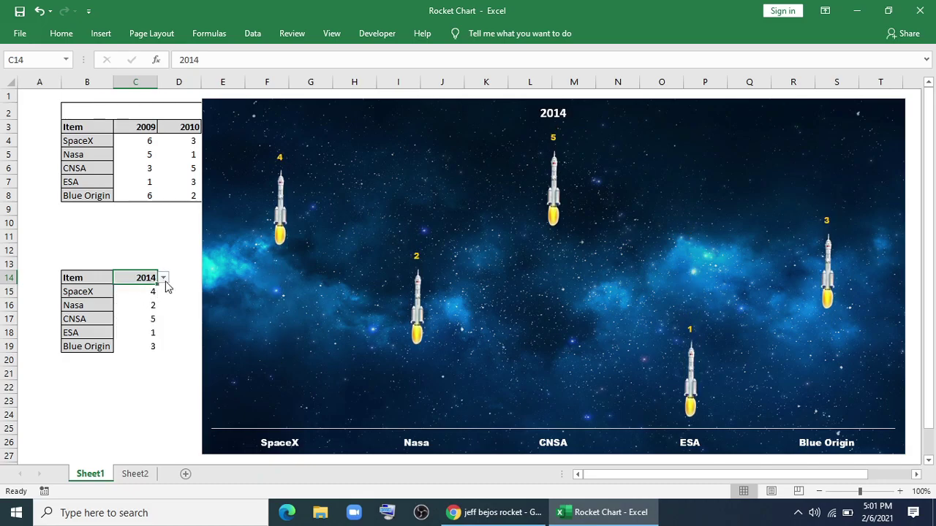
{"action": "left_click", "coordinate": [162, 278]}
{"action": "left_click", "coordinate": [145, 307]}
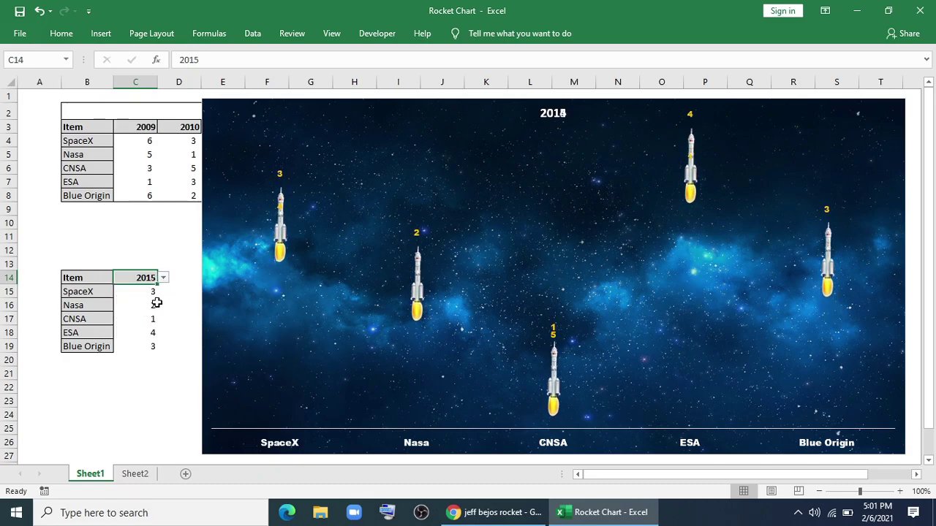
{"action": "left_click", "coordinate": [162, 277]}
{"action": "left_click", "coordinate": [149, 320]}
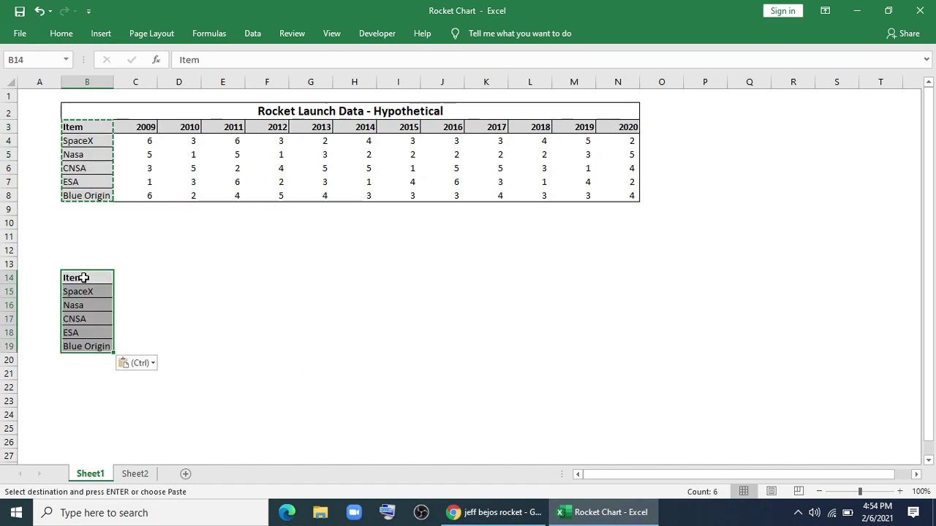
Give C14 a List data validation sourced from the year headers =$C$3:$N$3
{"action": "left_click", "coordinate": [130, 292]}
{"action": "left_click", "coordinate": [130, 276]}
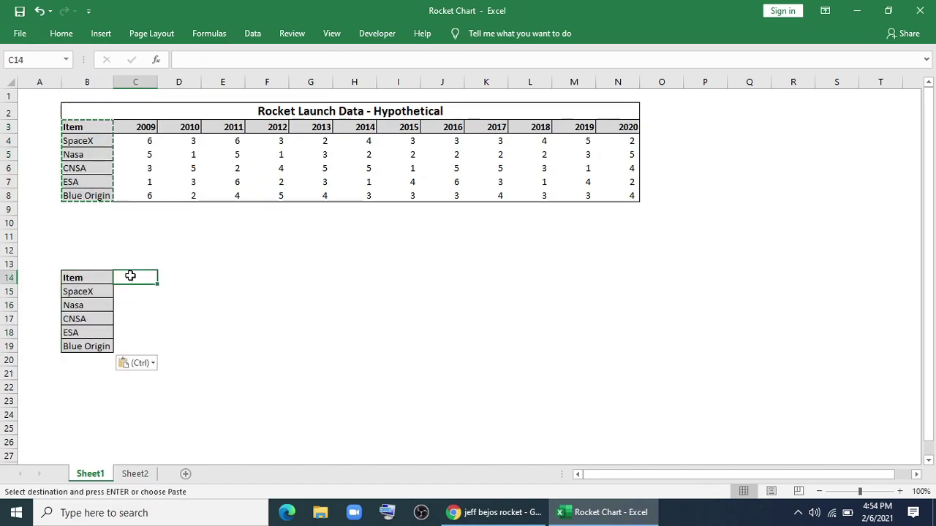
{"action": "double_click", "coordinate": [62, 34]}
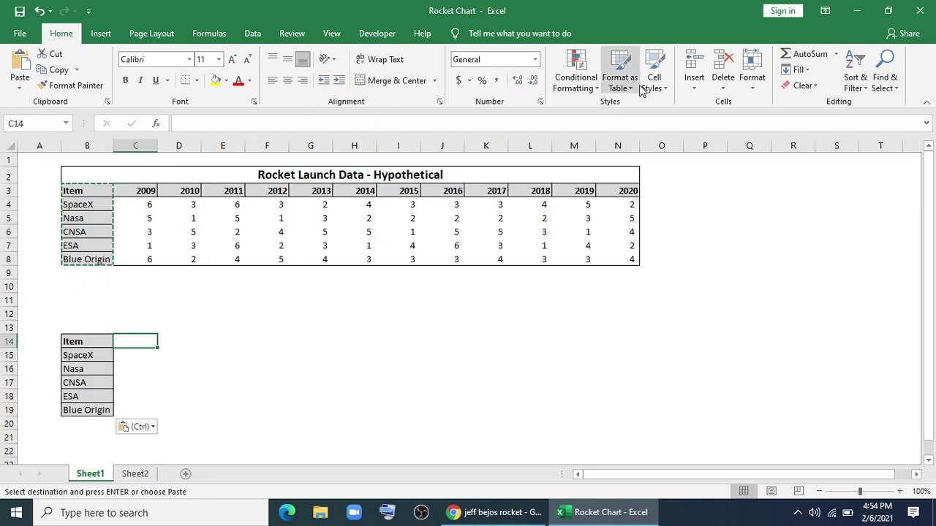
{"action": "left_click", "coordinate": [257, 33]}
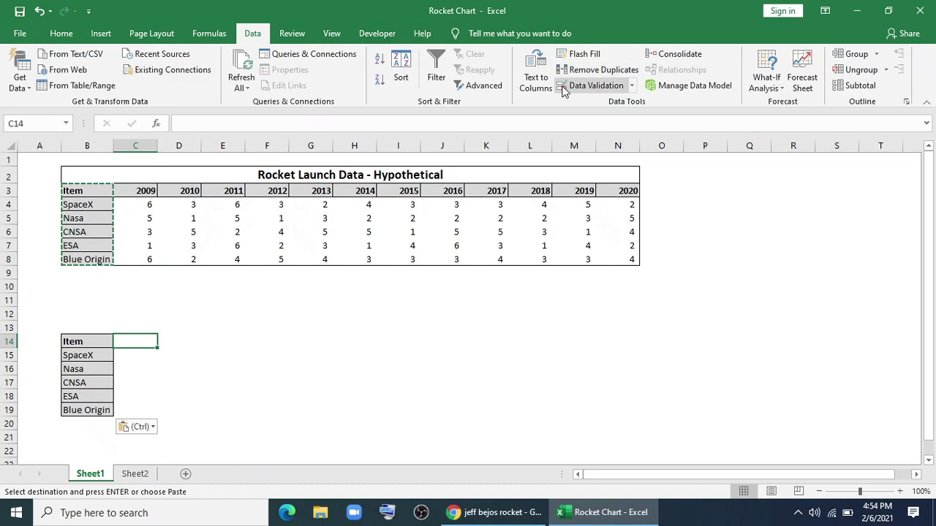
{"action": "left_click", "coordinate": [566, 89]}
{"action": "left_click", "coordinate": [657, 138]}
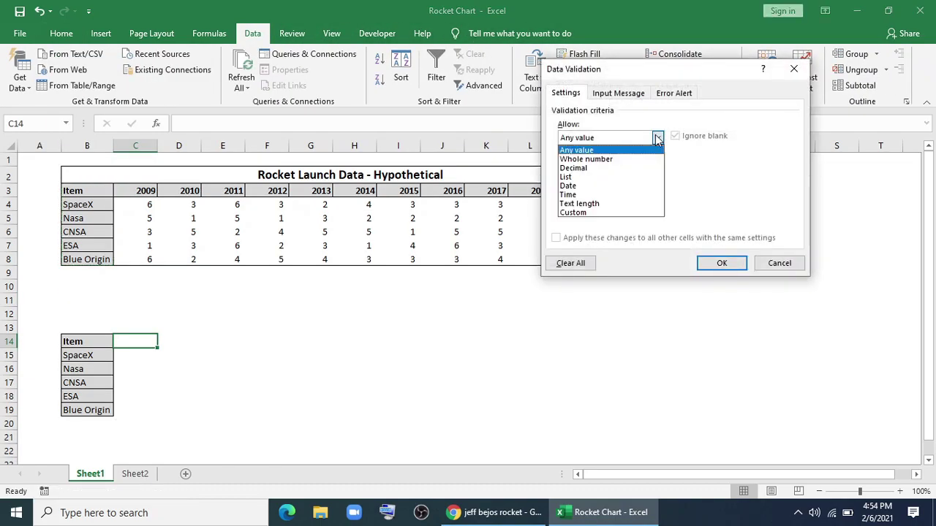
{"action": "left_click", "coordinate": [577, 177]}
{"action": "left_click", "coordinate": [737, 193]}
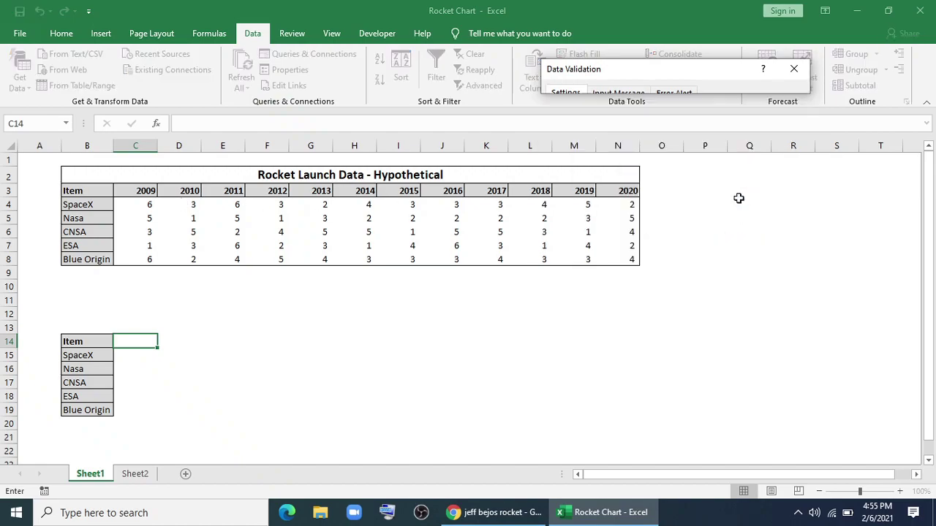
{"action": "left_click_drag", "start_coordinate": [135, 191], "coordinate": [625, 192]}
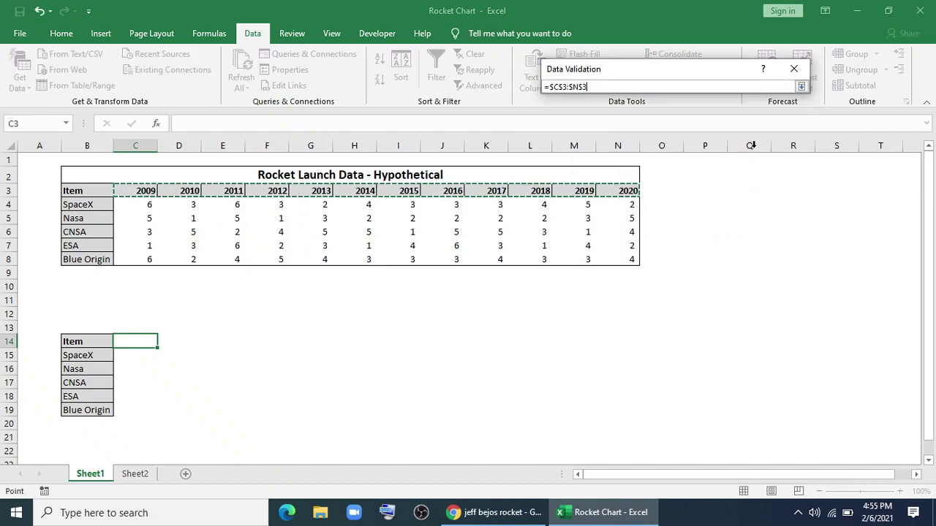
{"action": "left_click", "coordinate": [802, 87]}
{"action": "left_click", "coordinate": [721, 263]}
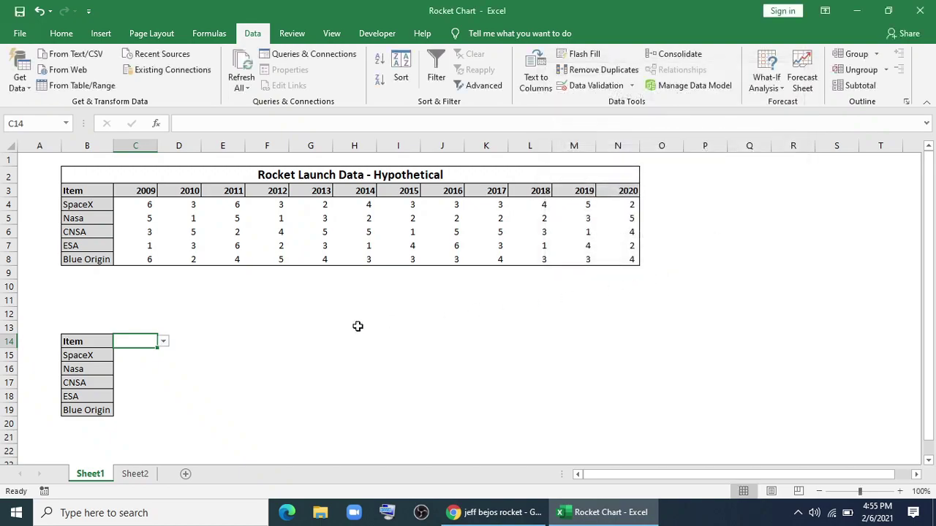
Set C14 to 2012 using its new year dropdown
{"action": "left_click", "coordinate": [164, 340]}
{"action": "key", "text": "Escape"}
{"action": "left_click", "coordinate": [189, 378]}
{"action": "left_click", "coordinate": [137, 354]}
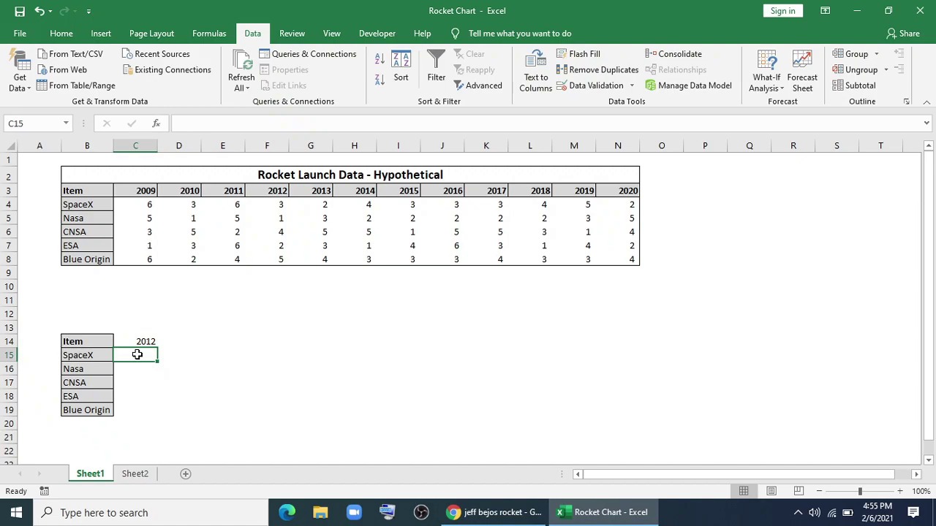
In C15 begin =INDEX($C$4:$N$8, MATCH(B15,$B$4:$B$8 with locked ranges
{"action": "type", "text": "=index"}
{"action": "key", "text": "Tab"}
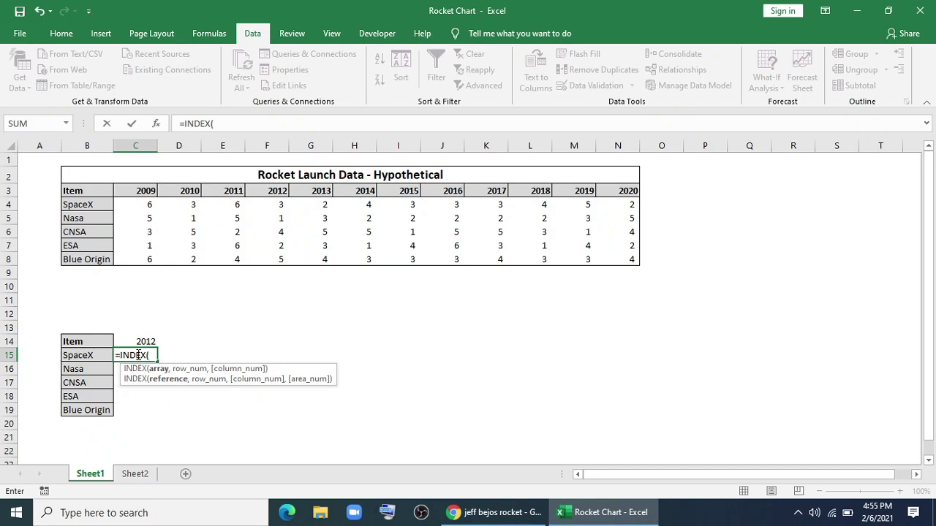
{"action": "left_click_drag", "start_coordinate": [156, 209], "coordinate": [620, 261]}
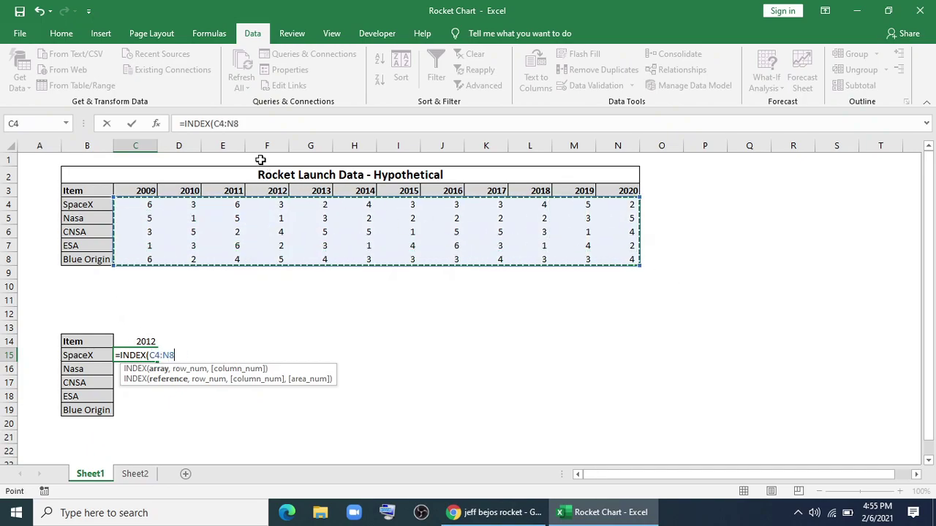
{"action": "key", "text": "F4"}
{"action": "type", "text": "$N$8,"}
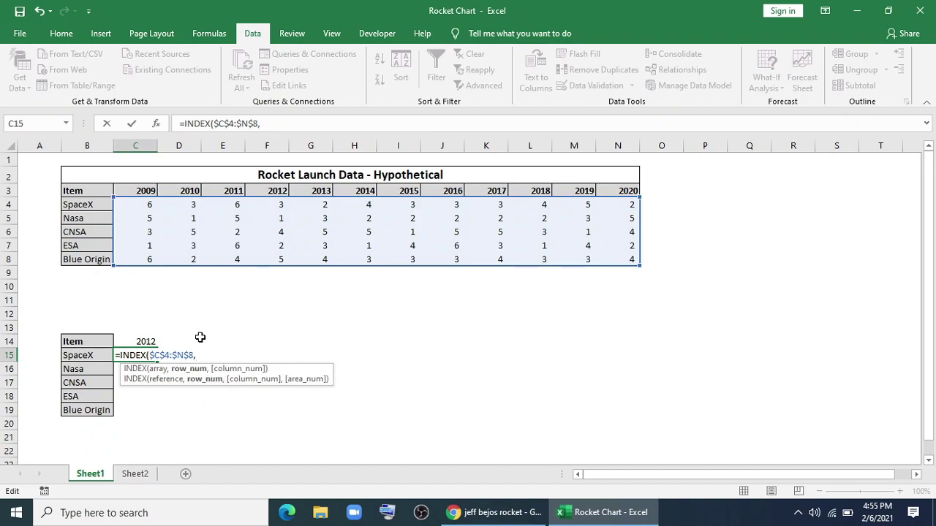
{"action": "type", "text": "match"}
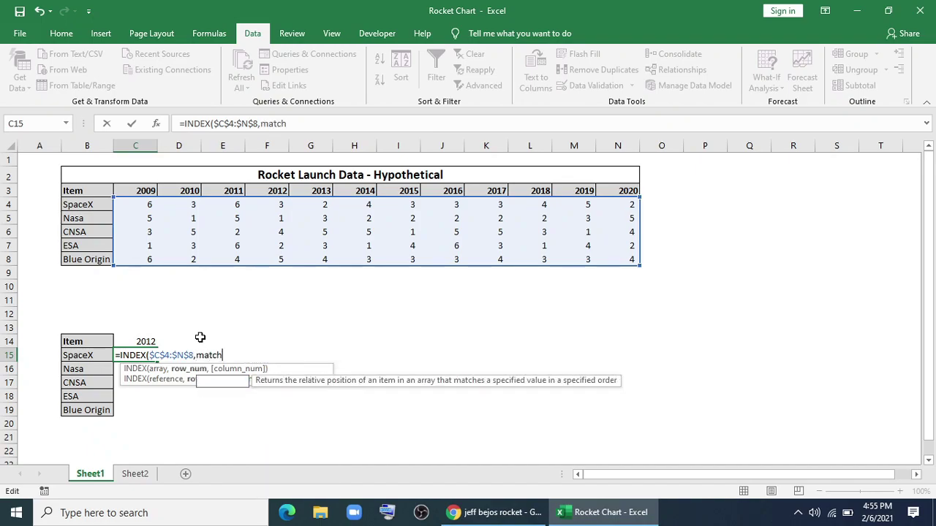
{"action": "key", "text": "Tab"}
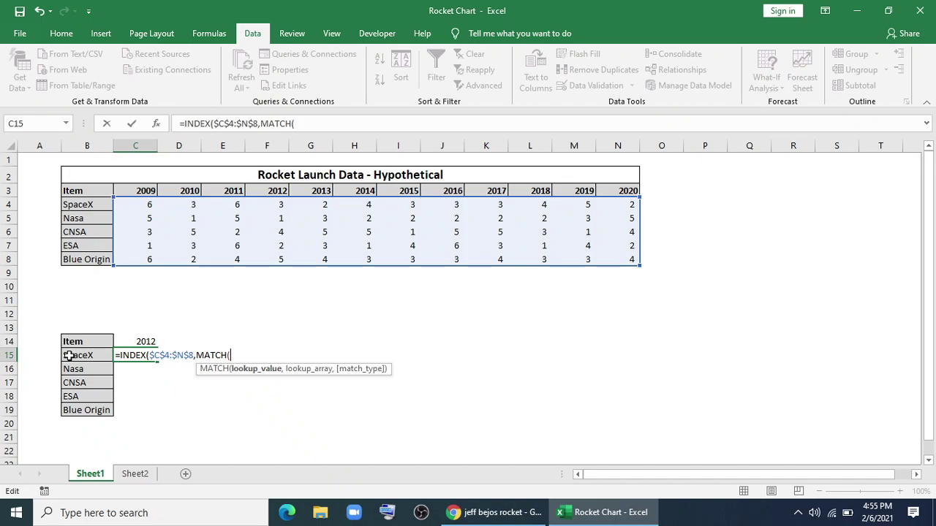
{"action": "left_click", "coordinate": [70, 355]}
{"action": "type", "text": ","}
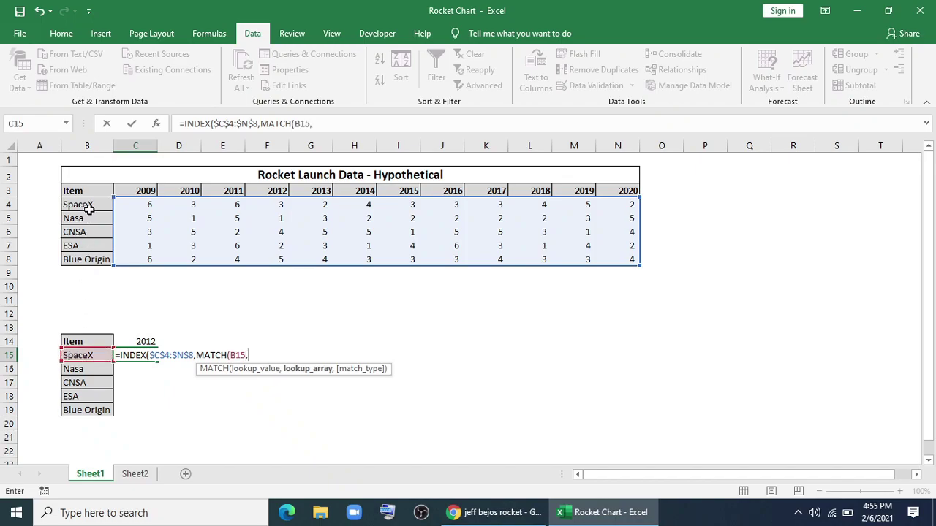
{"action": "left_click_drag", "start_coordinate": [88, 207], "coordinate": [89, 259]}
{"action": "key", "text": "F4"}
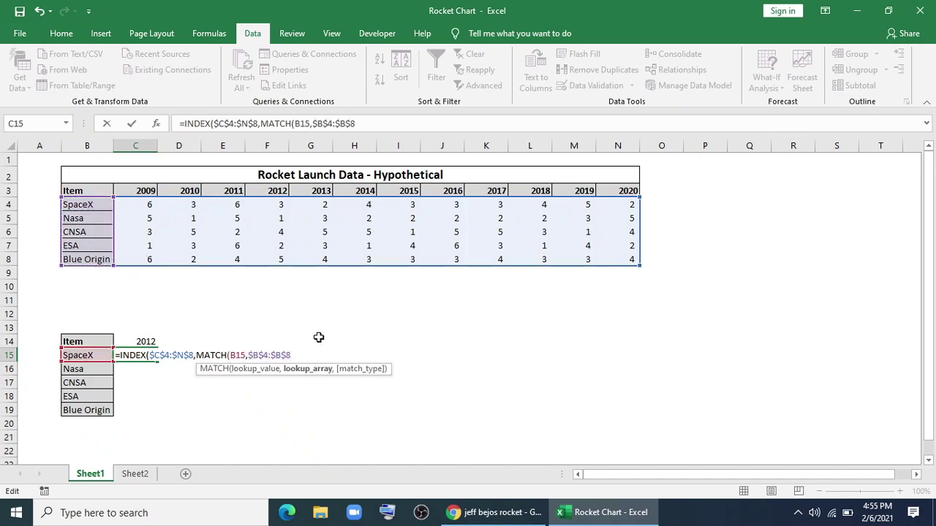
Complete the formula with MATCH($C$14,$C$3:$N$3,0) for the year column and commit it
{"action": "type", "text": ",0"}
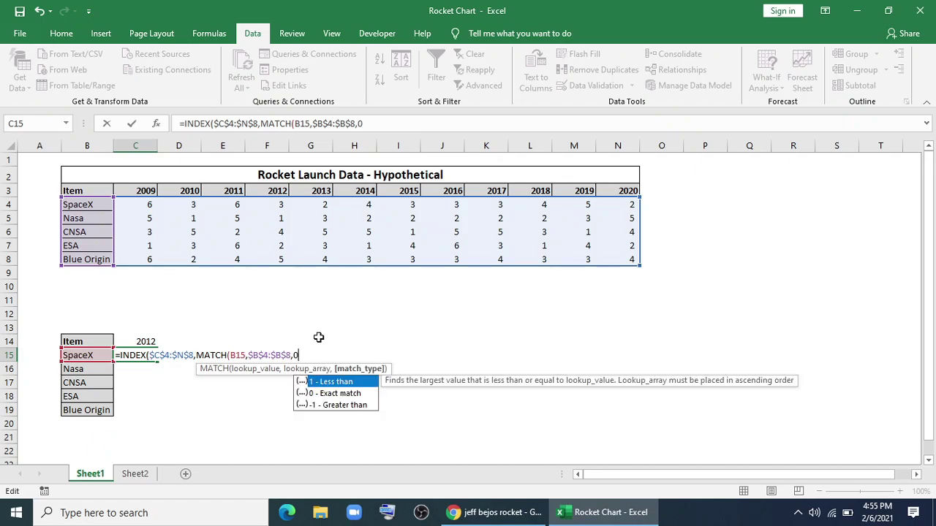
{"action": "type", "text": ")"}
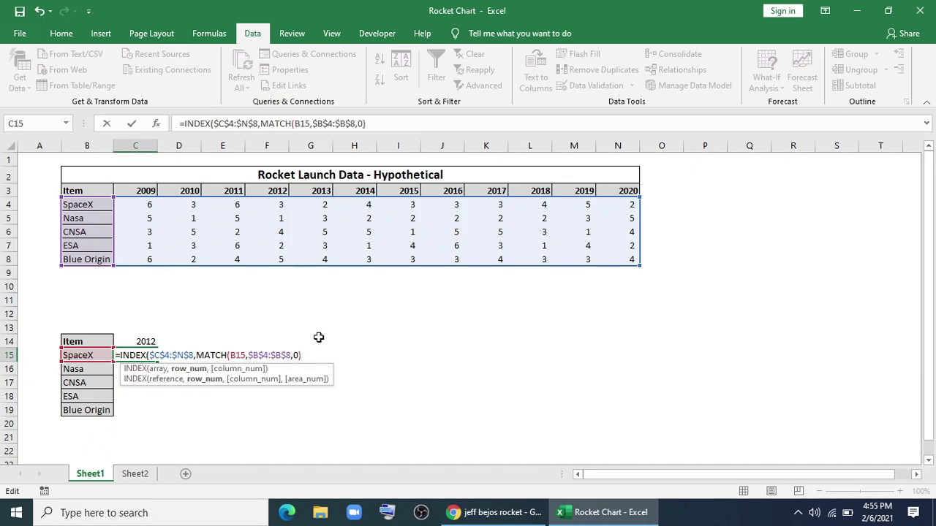
{"action": "type", "text": ","}
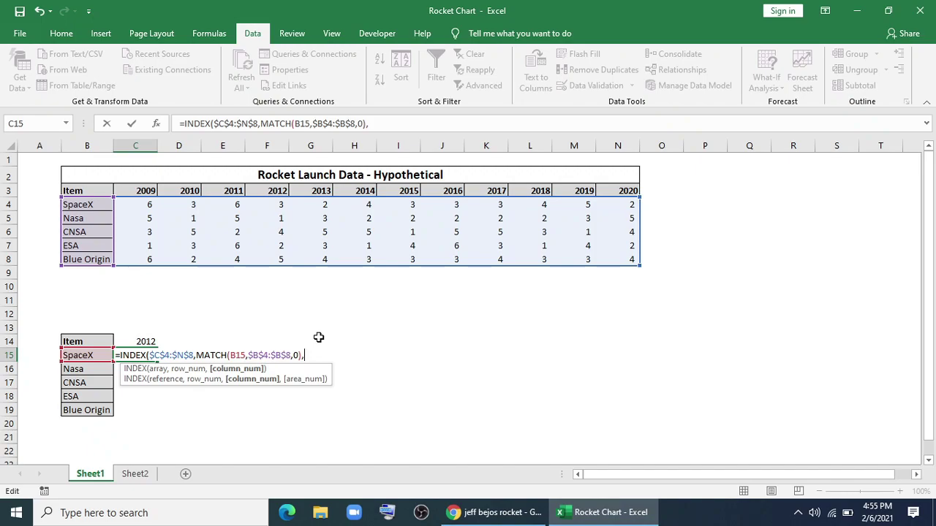
{"action": "type", "text": "match"}
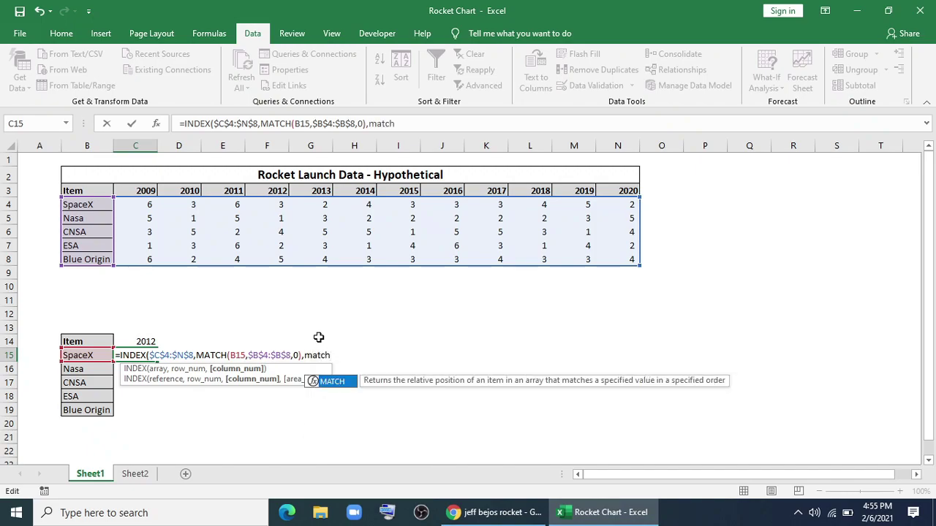
{"action": "key", "text": "Tab"}
{"action": "left_click", "coordinate": [130, 341]}
{"action": "key", "text": "F4"}
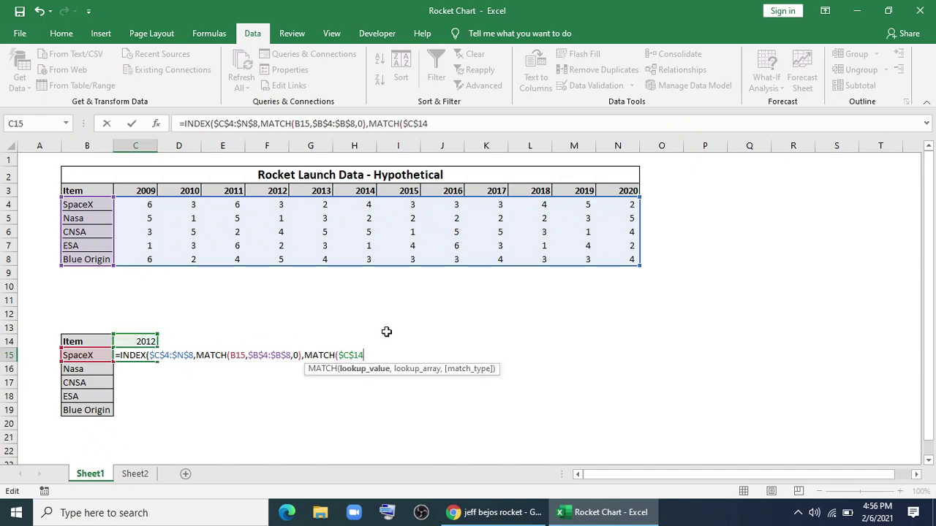
{"action": "type", "text": ","}
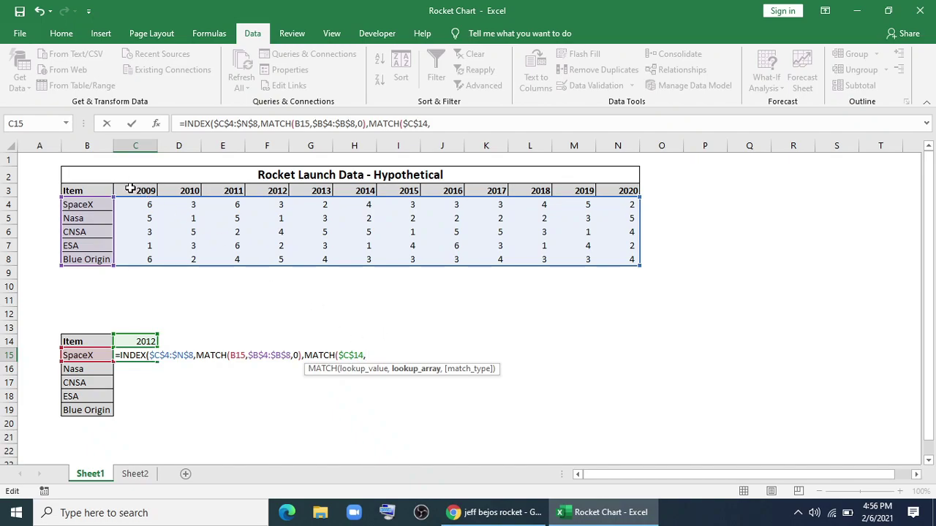
{"action": "left_click_drag", "start_coordinate": [130, 189], "coordinate": [611, 187]}
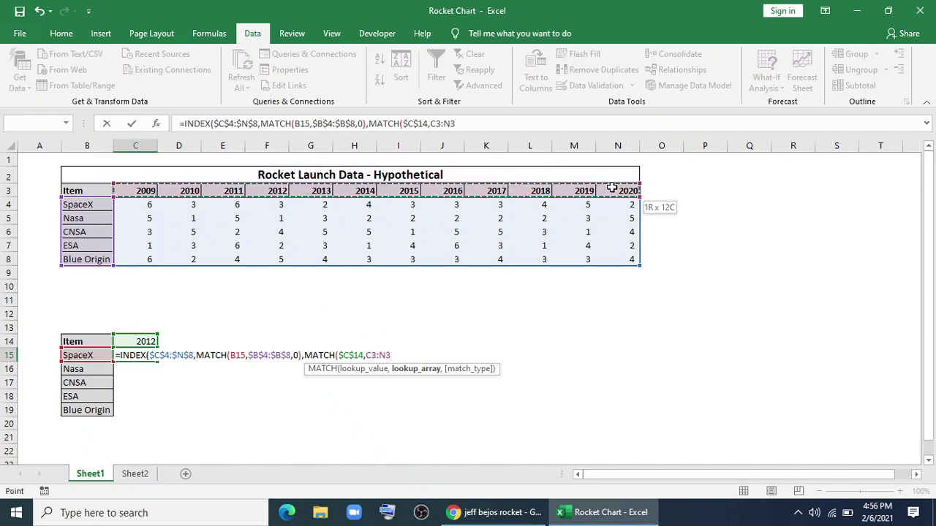
{"action": "key", "text": "F4"}
{"action": "type", "text": "$N$3,"}
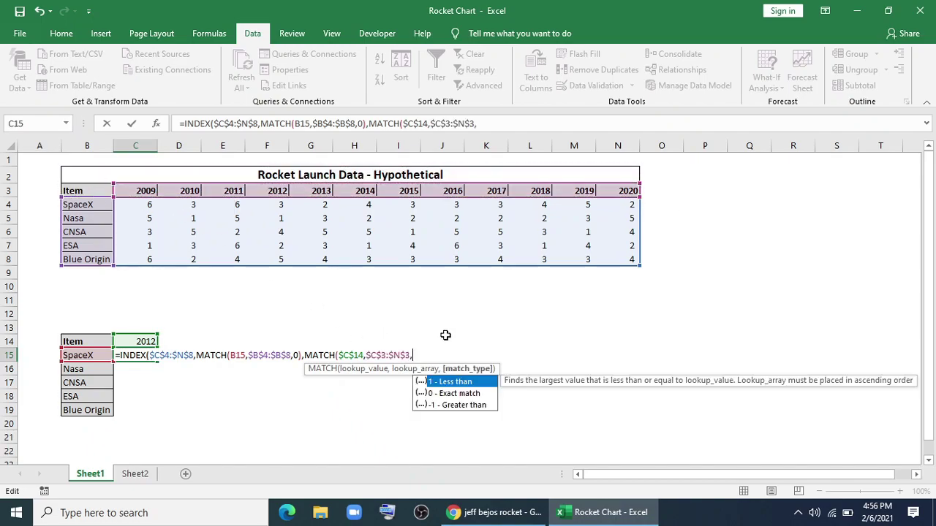
{"action": "type", "text": "0))"}
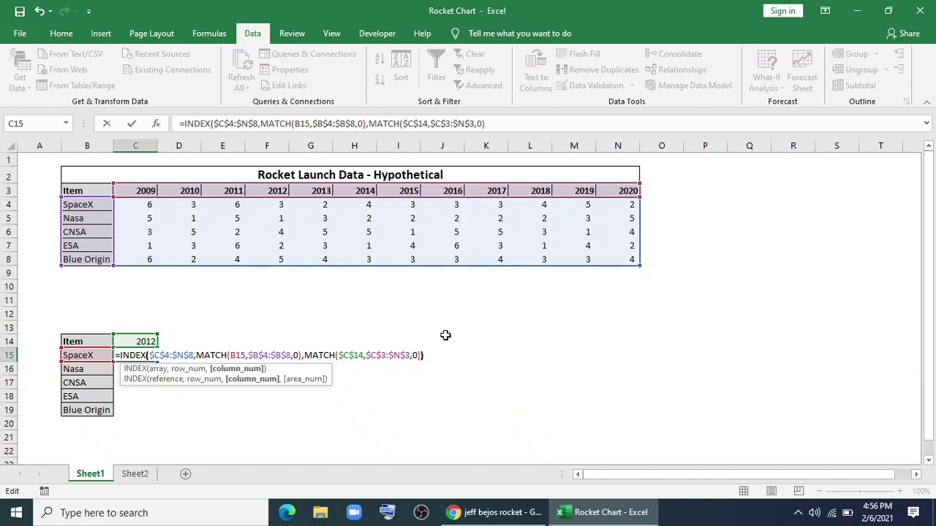
{"action": "key", "text": "Return"}
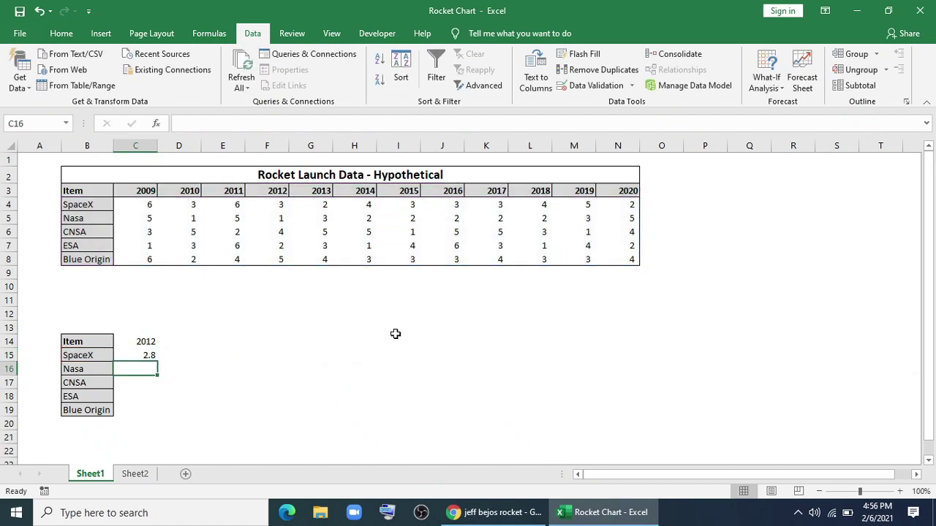
Fill the C15 lookup down to C19 and show the results as whole numbers
{"action": "left_click", "coordinate": [150, 352]}
{"action": "left_click_drag", "start_coordinate": [156, 361], "coordinate": [150, 415]}
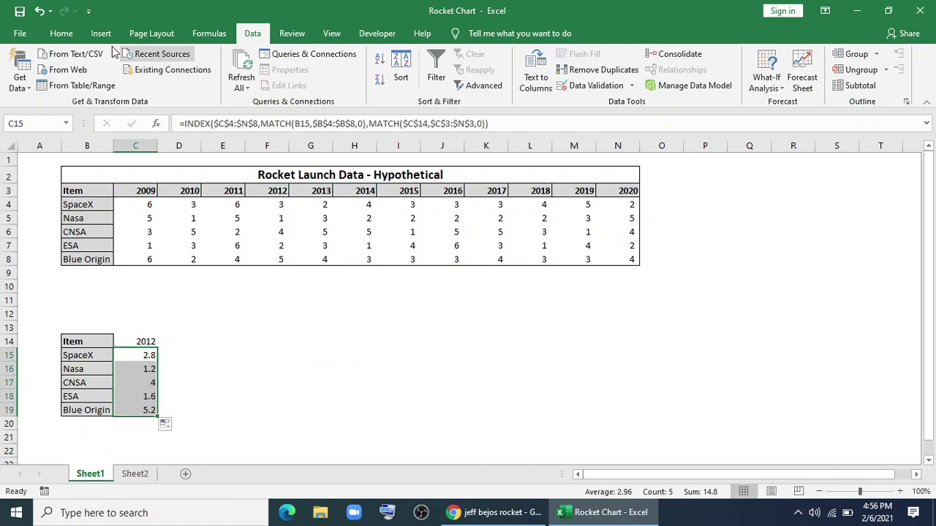
{"action": "left_click", "coordinate": [62, 33]}
{"action": "left_click", "coordinate": [521, 84]}
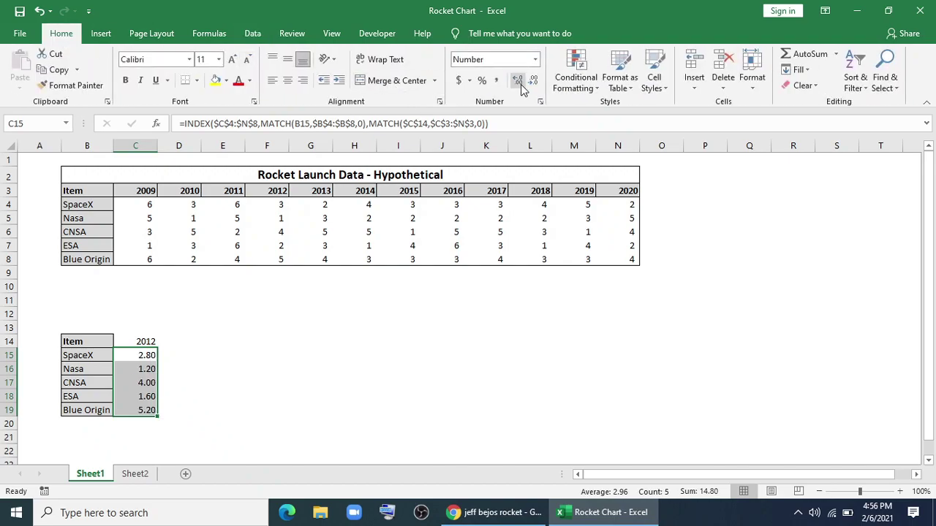
{"action": "left_click", "coordinate": [533, 85]}
{"action": "left_click", "coordinate": [534, 84]}
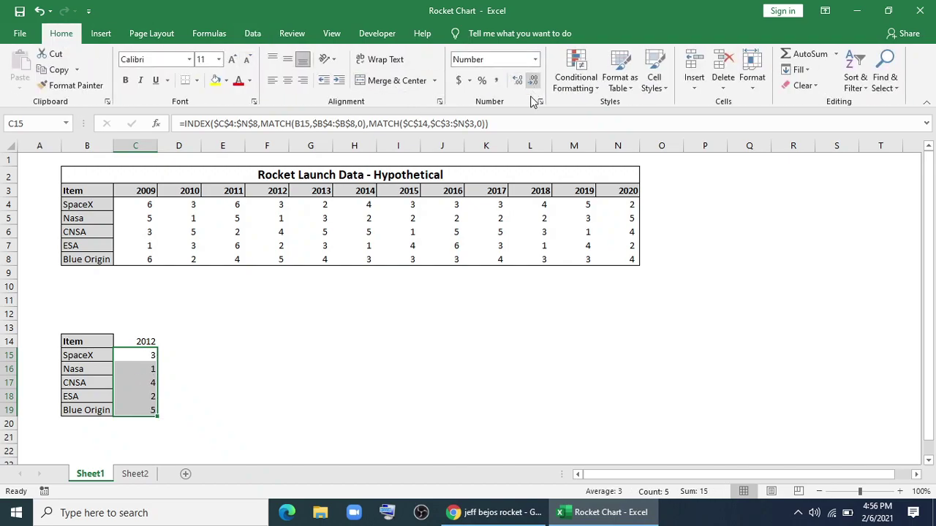
{"action": "left_click", "coordinate": [229, 368]}
Format-paint the Item header style from B14 onto the year cell C14
{"action": "left_click", "coordinate": [141, 339]}
{"action": "left_click", "coordinate": [103, 338]}
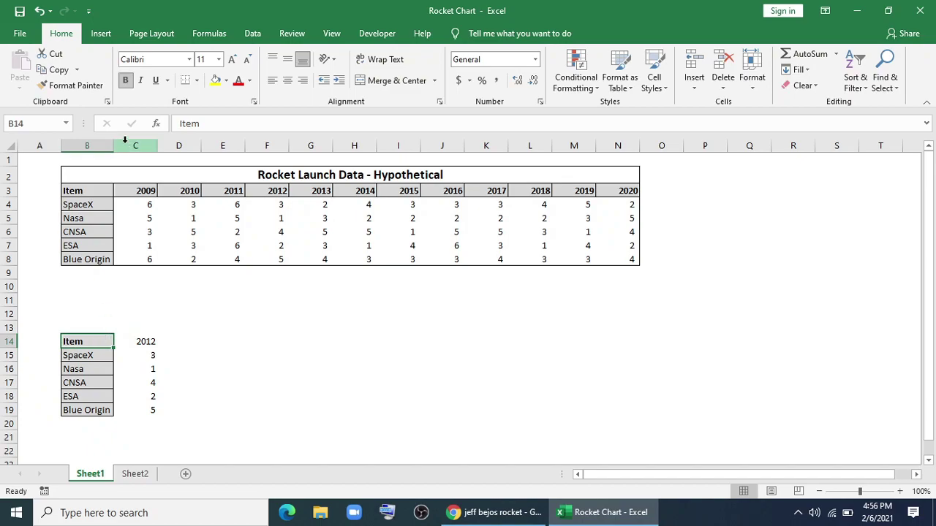
{"action": "left_click", "coordinate": [92, 87]}
{"action": "left_click", "coordinate": [147, 338]}
{"action": "left_click", "coordinate": [267, 382]}
{"action": "left_click", "coordinate": [148, 340]}
Choose 2018 from the C14 year dropdown
{"action": "left_click", "coordinate": [163, 342]}
{"action": "left_click", "coordinate": [135, 405]}
{"action": "left_click", "coordinate": [235, 388]}
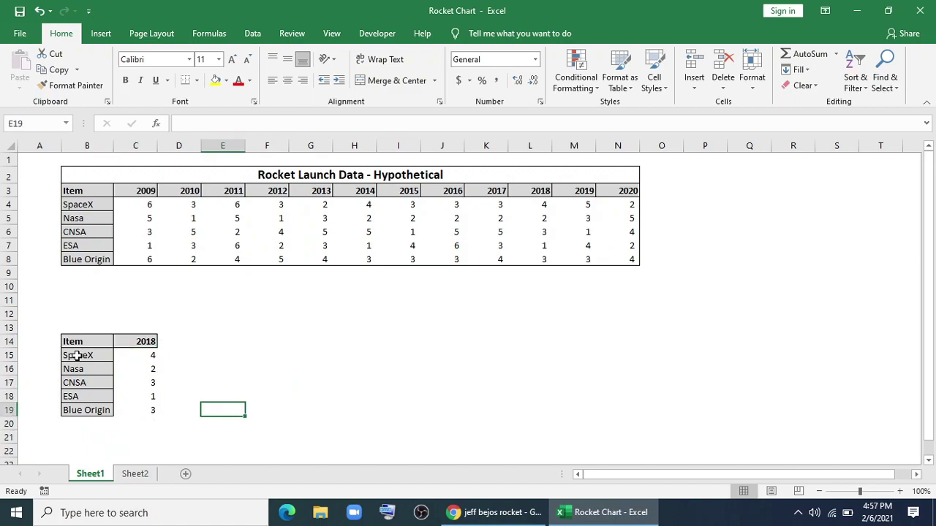
Insert a Line with Markers chart of the agencies and their 2018 values (B15:C19)
{"action": "left_click_drag", "start_coordinate": [79, 355], "coordinate": [140, 409]}
{"action": "left_click", "coordinate": [100, 34]}
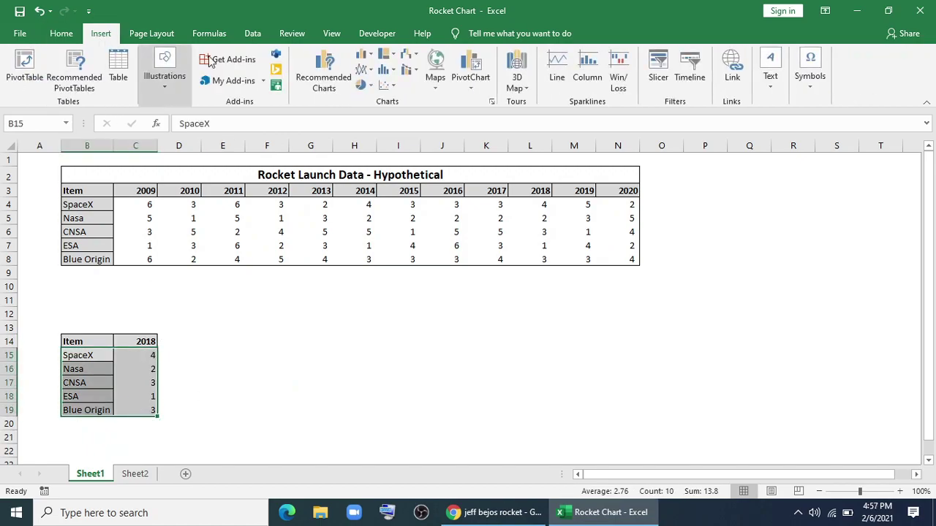
{"action": "left_click", "coordinate": [361, 70]}
{"action": "left_click", "coordinate": [489, 111]}
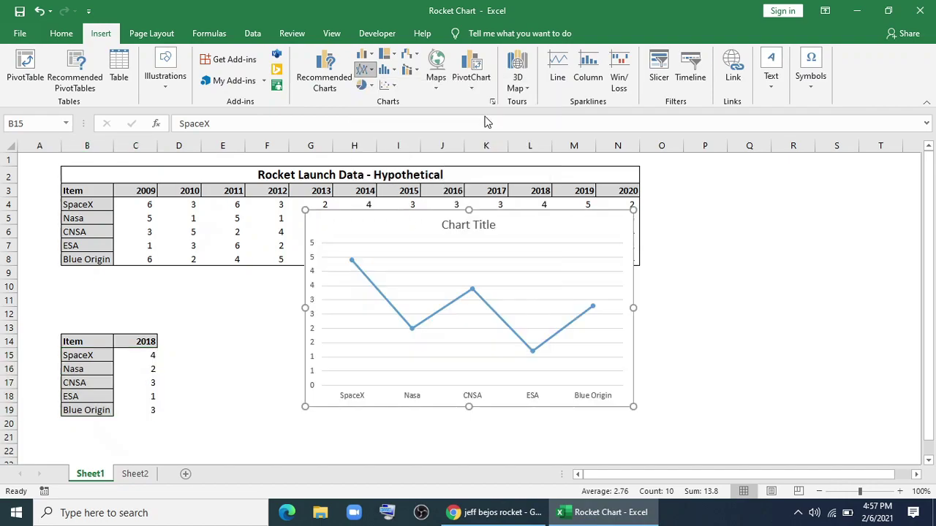
Delete the chart title, horizontal gridlines and vertical axis
{"action": "left_click", "coordinate": [480, 226]}
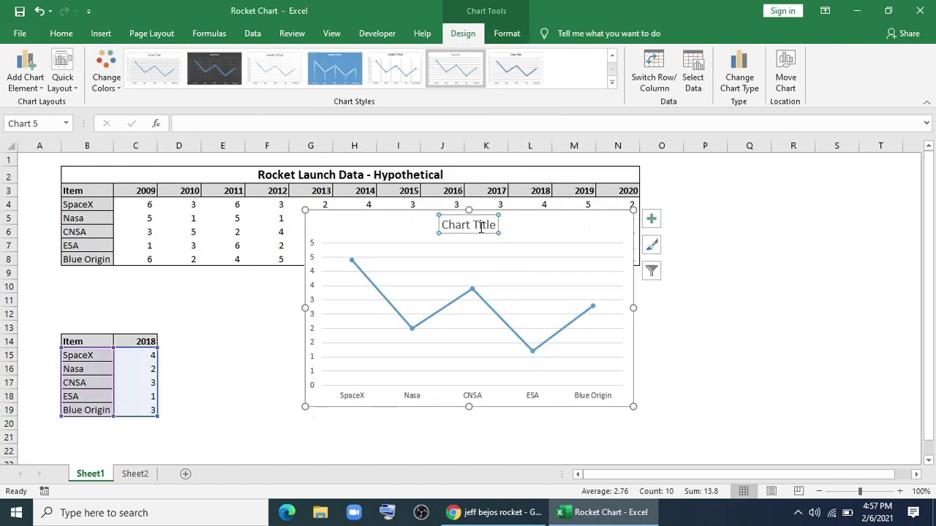
{"action": "key", "text": "Delete"}
{"action": "left_click", "coordinate": [472, 237]}
{"action": "key", "text": "Delete"}
{"action": "left_click", "coordinate": [315, 256]}
{"action": "key", "text": "Delete"}
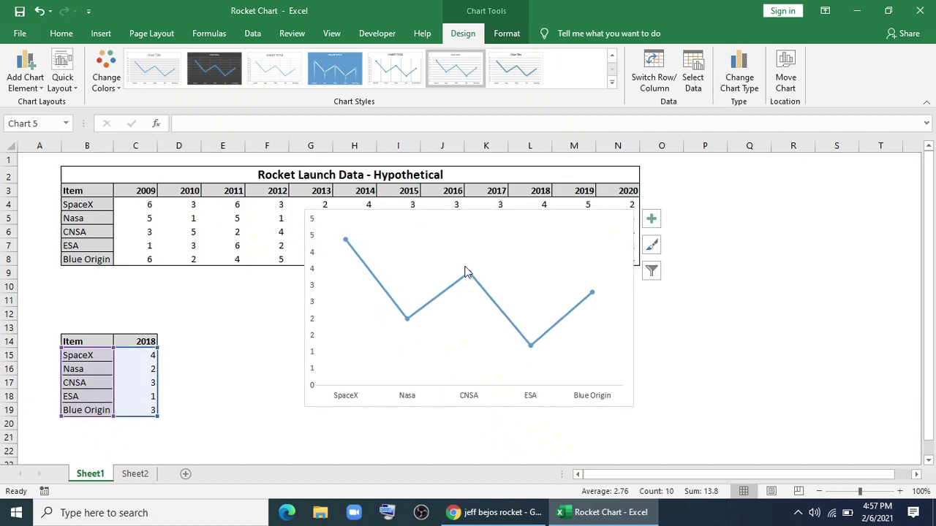
Fill the chart area with the starry galaxy picture inserted from a file
{"action": "left_click", "coordinate": [528, 249]}
{"action": "right_click", "coordinate": [544, 216]}
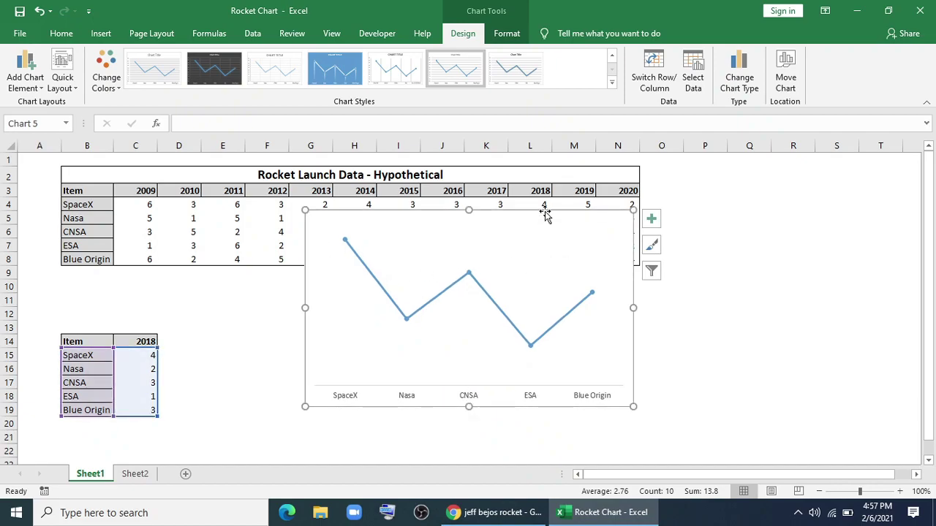
{"action": "left_click", "coordinate": [592, 472]}
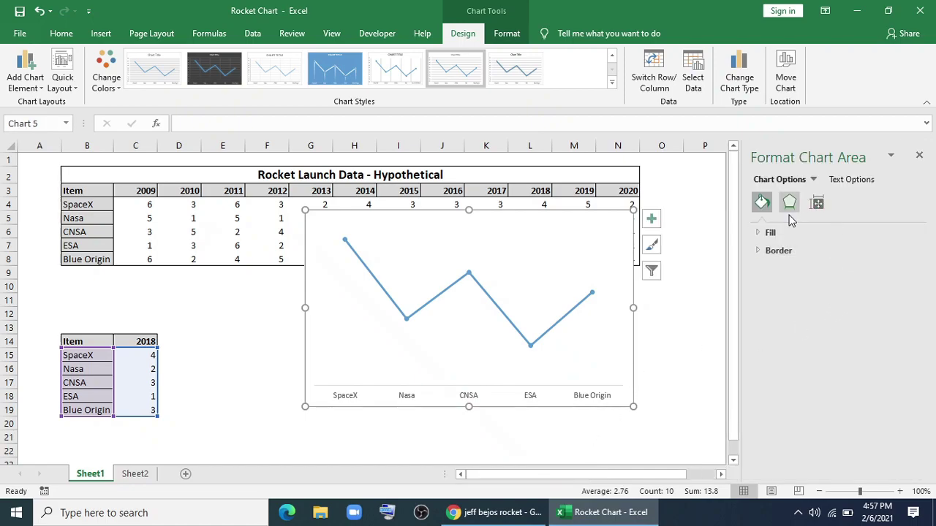
{"action": "left_click", "coordinate": [769, 232]}
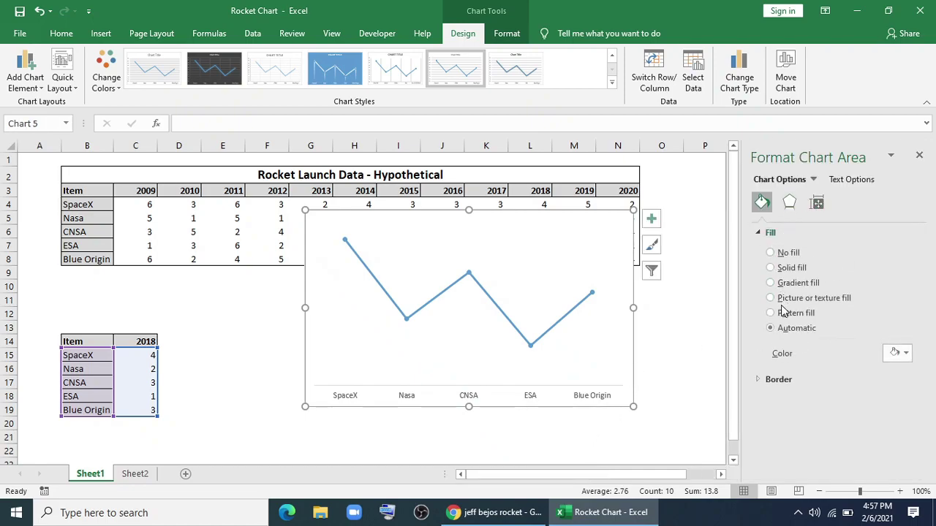
{"action": "left_click", "coordinate": [791, 368]}
{"action": "left_click", "coordinate": [370, 228]}
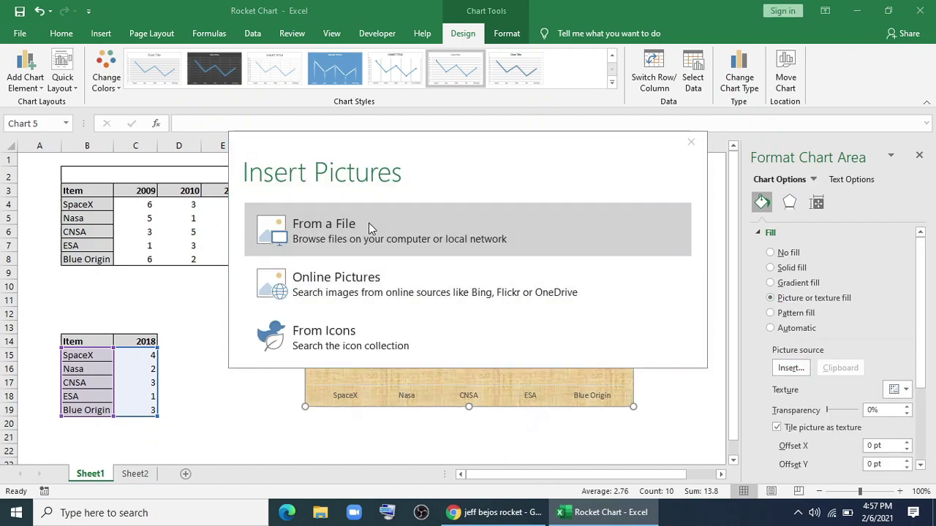
{"action": "left_click", "coordinate": [324, 114]}
{"action": "left_click", "coordinate": [343, 307]}
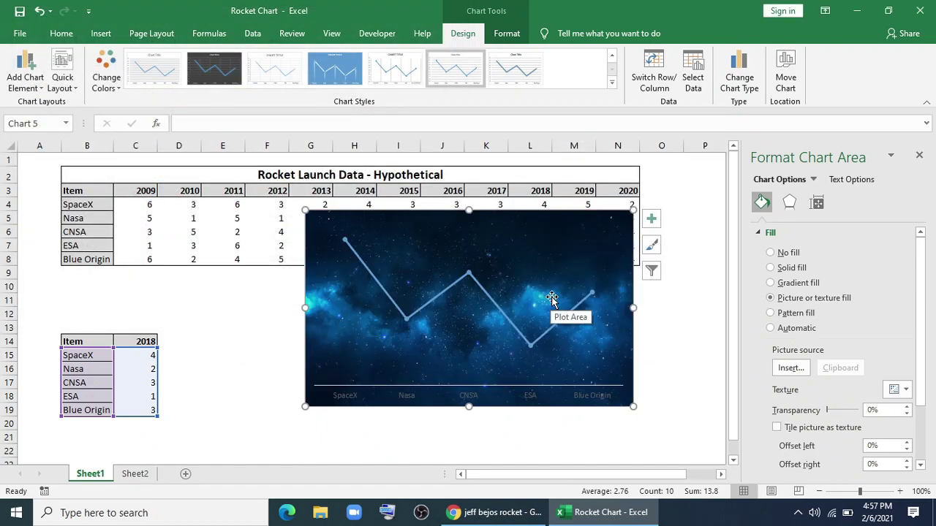
{"action": "left_click", "coordinate": [919, 155]}
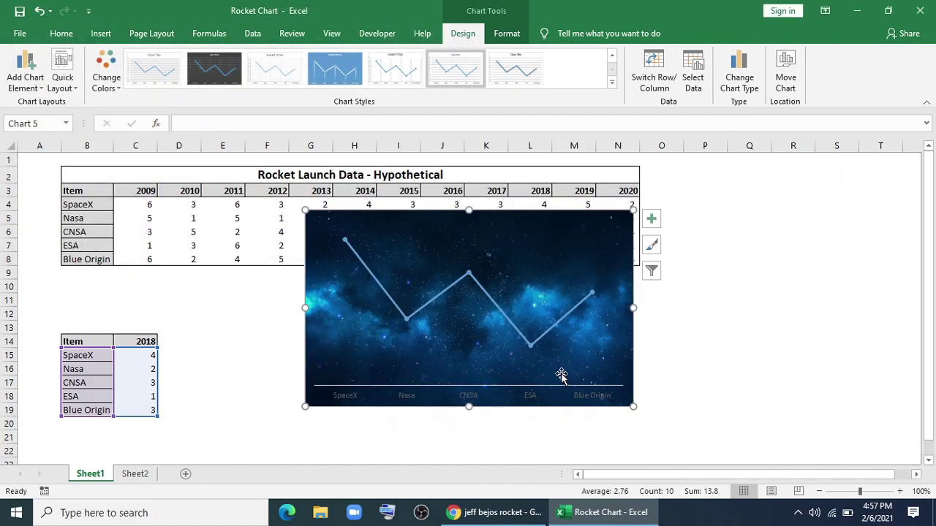
Make the agency axis labels white Arial Black, one font size larger
{"action": "left_click", "coordinate": [534, 402]}
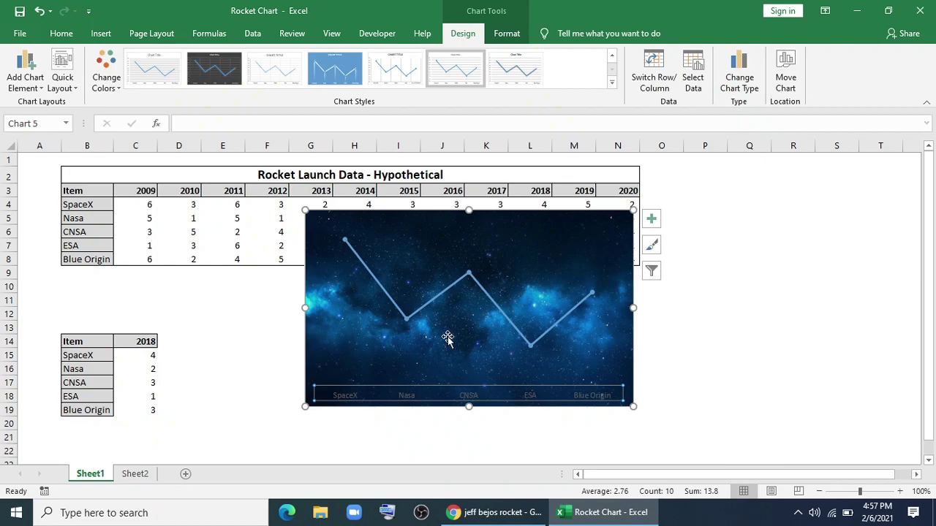
{"action": "left_click", "coordinate": [62, 33]}
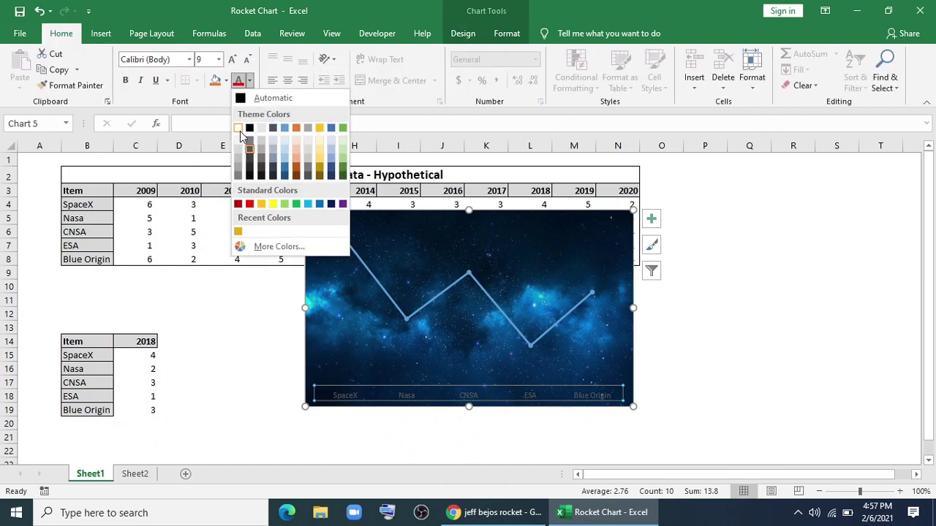
{"action": "left_click", "coordinate": [240, 130]}
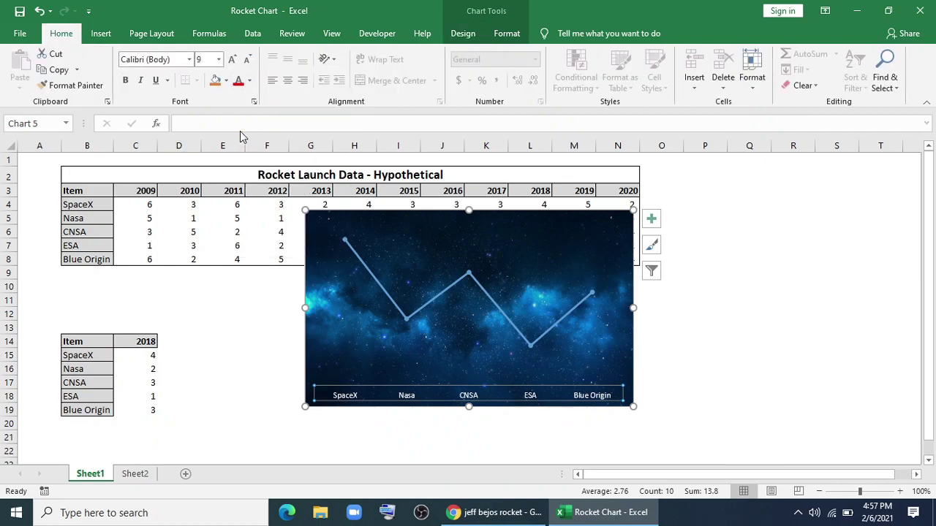
{"action": "left_click", "coordinate": [188, 63]}
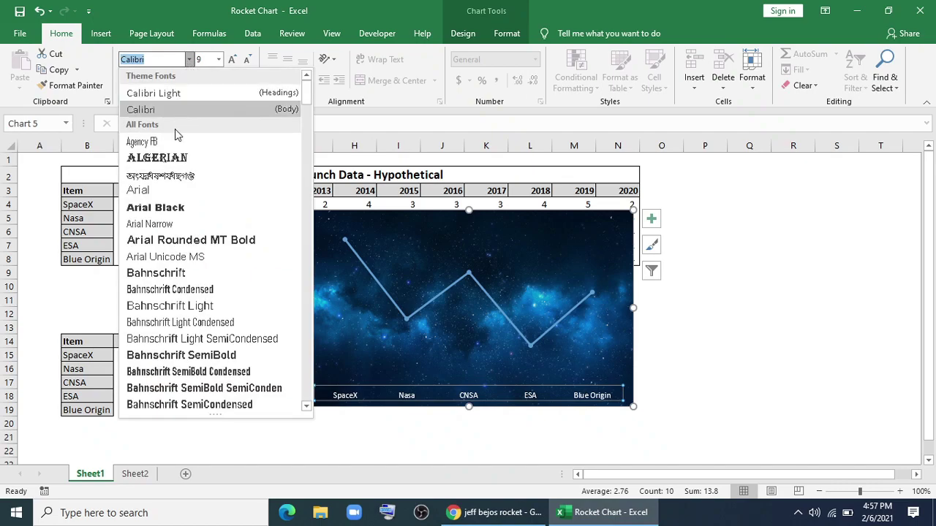
{"action": "left_click", "coordinate": [163, 210]}
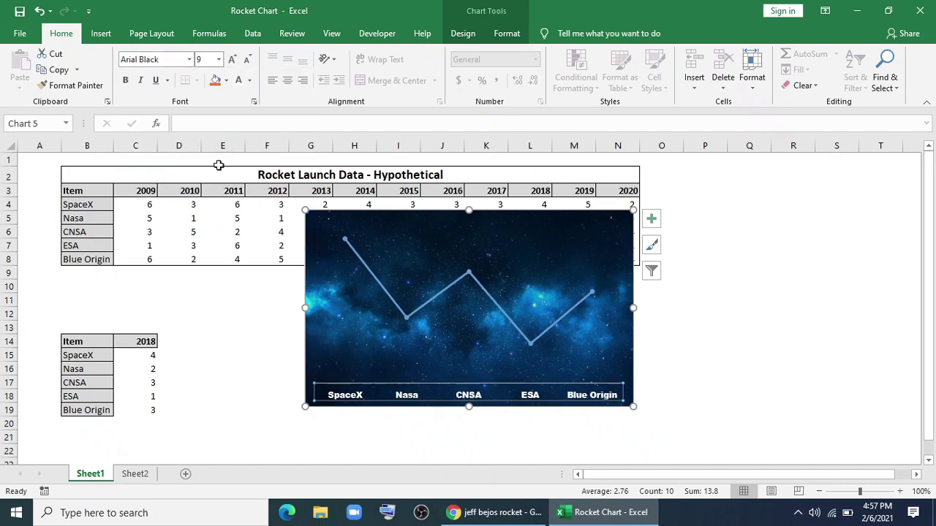
{"action": "left_click", "coordinate": [232, 60]}
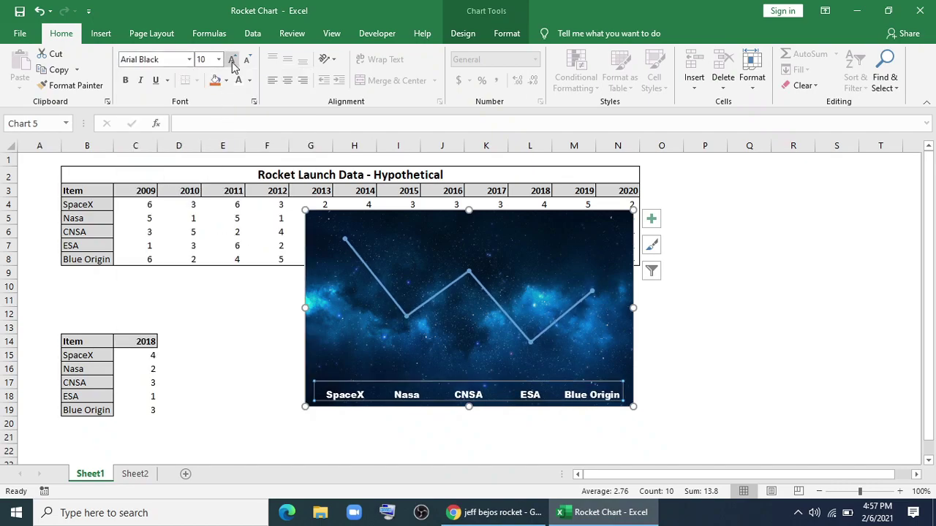
{"action": "left_click", "coordinate": [452, 283]}
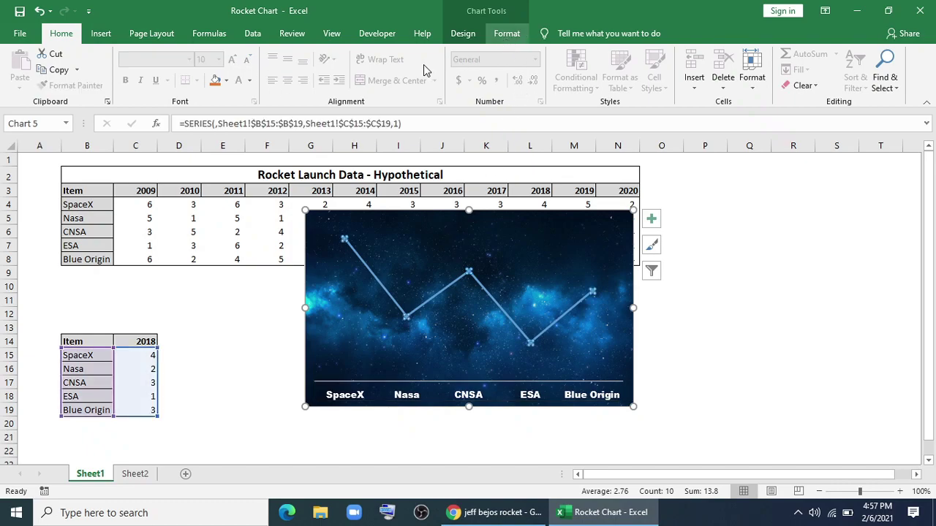
Remove the line connecting the chart's data points
{"action": "left_click", "coordinate": [383, 69]}
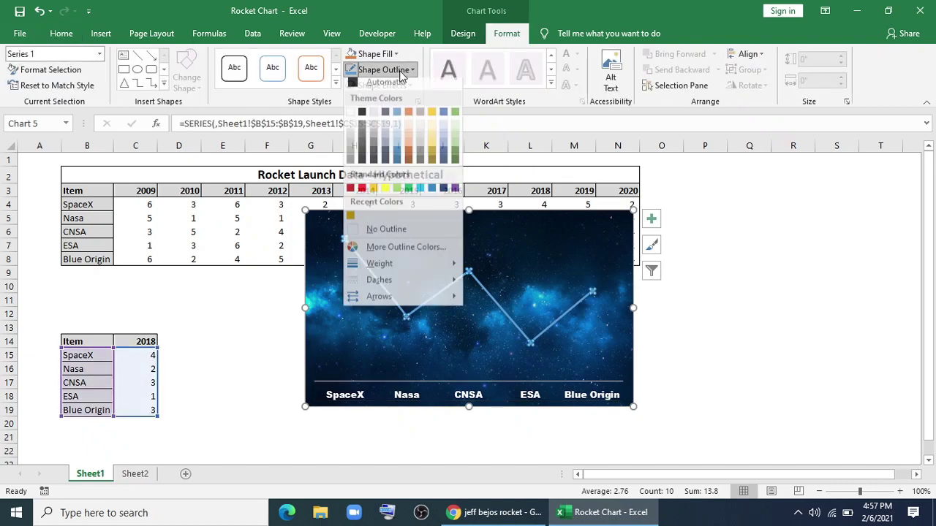
{"action": "left_click", "coordinate": [385, 233]}
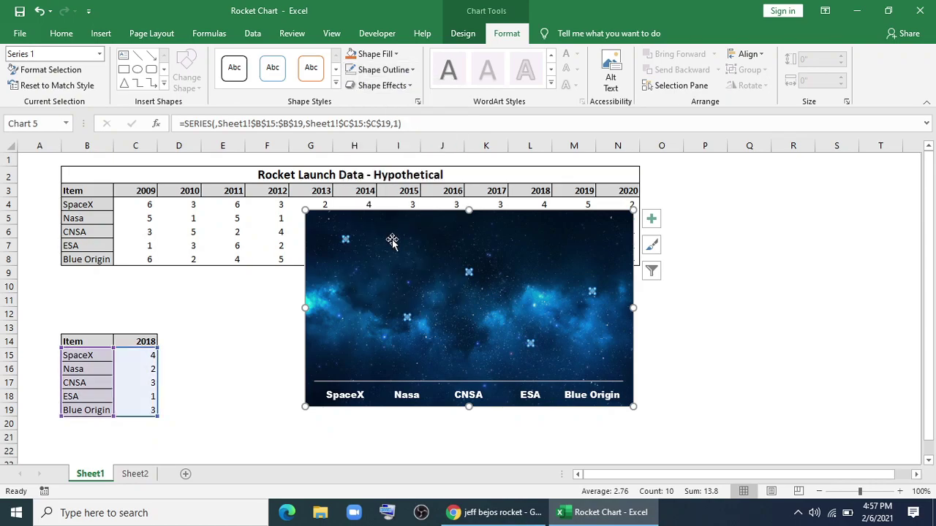
{"action": "left_click", "coordinate": [245, 406]}
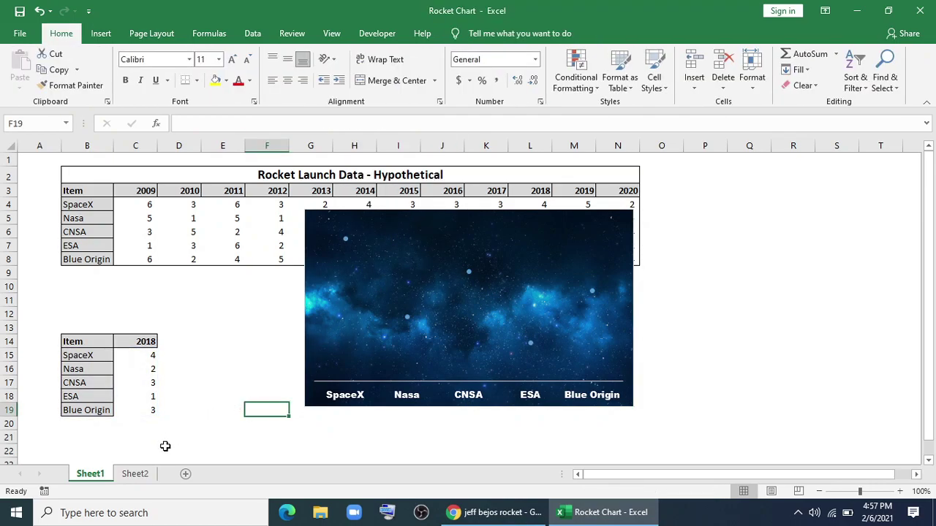
Paste the rocket picture from Sheet2 as the chart's data markers
{"action": "left_click", "coordinate": [135, 474]}
{"action": "left_click", "coordinate": [331, 345]}
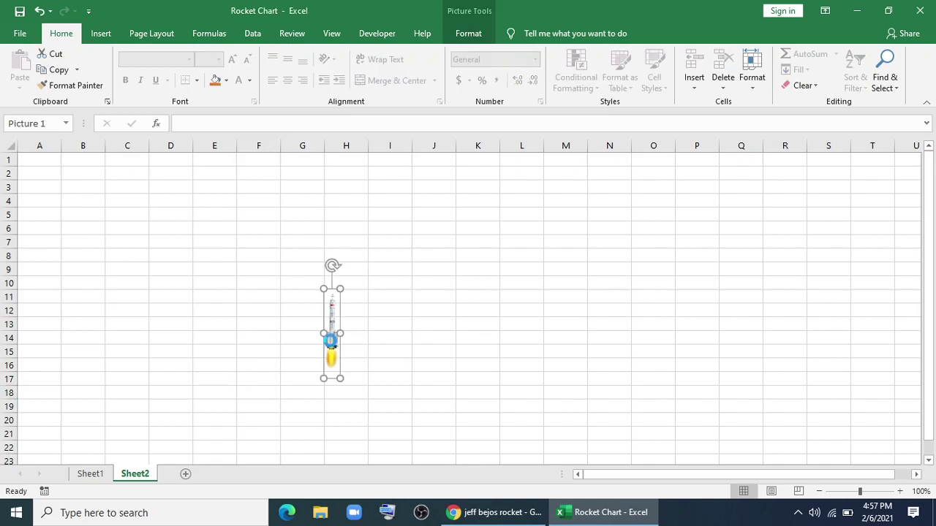
{"action": "key", "text": "ctrl+c"}
{"action": "left_click", "coordinate": [89, 474]}
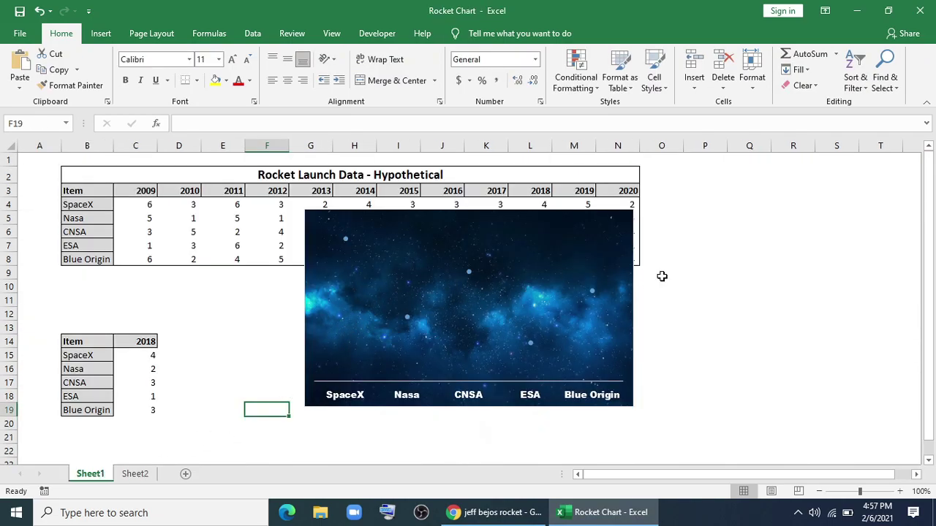
{"action": "left_click", "coordinate": [345, 239]}
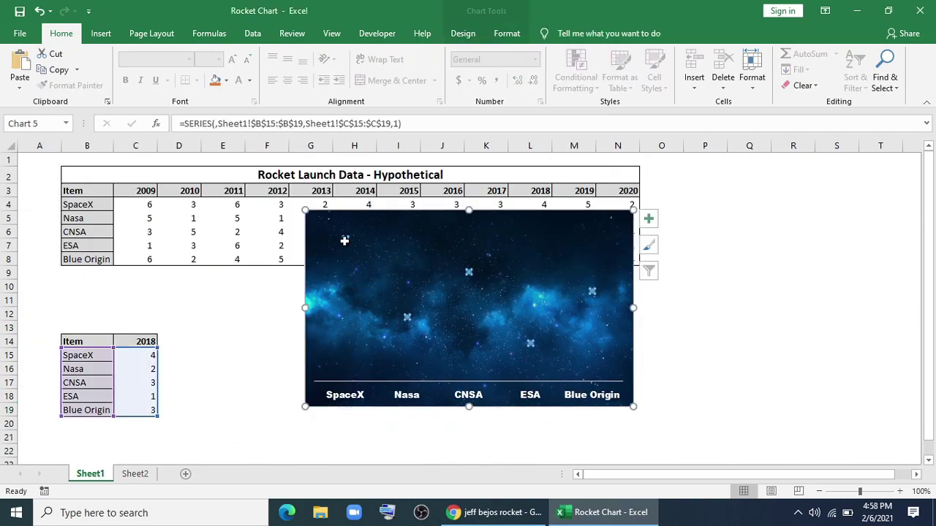
{"action": "key", "text": "ctrl+v"}
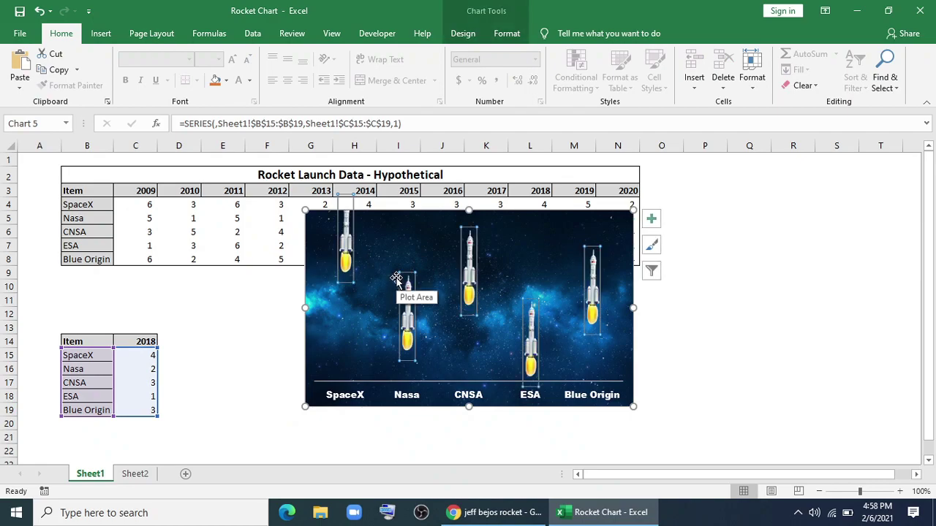
Enlarge the rocket chart by dragging its corner
{"action": "left_click", "coordinate": [614, 407]}
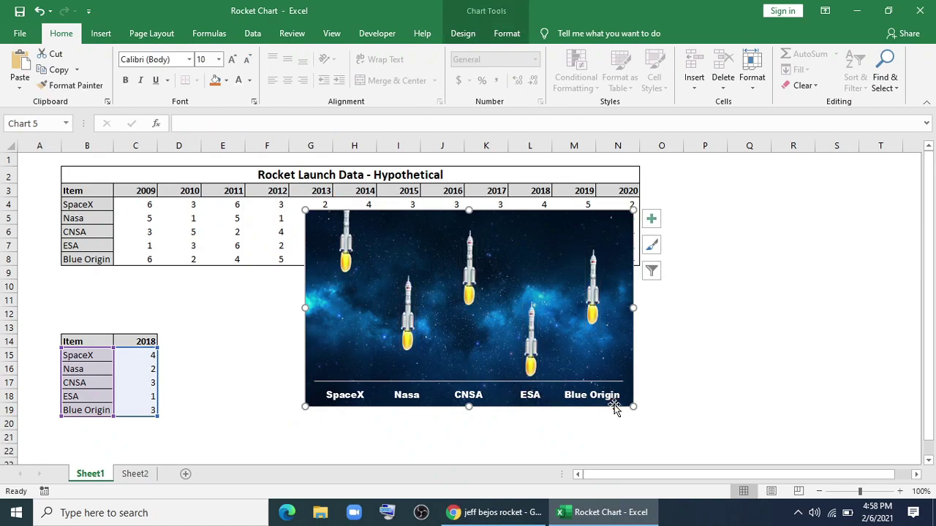
{"action": "scroll", "coordinate": [508, 335], "scroll_direction": "down", "scroll_amount": 1}
{"action": "left_click_drag", "start_coordinate": [633, 362], "coordinate": [730, 427]}
{"action": "left_click_drag", "start_coordinate": [582, 166], "coordinate": [544, 164]}
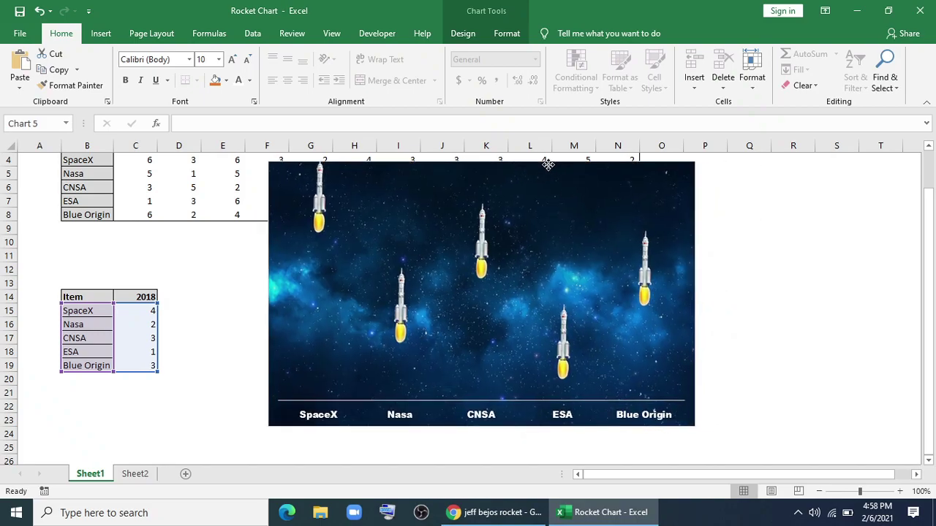
{"action": "left_click_drag", "start_coordinate": [693, 425], "coordinate": [786, 451]}
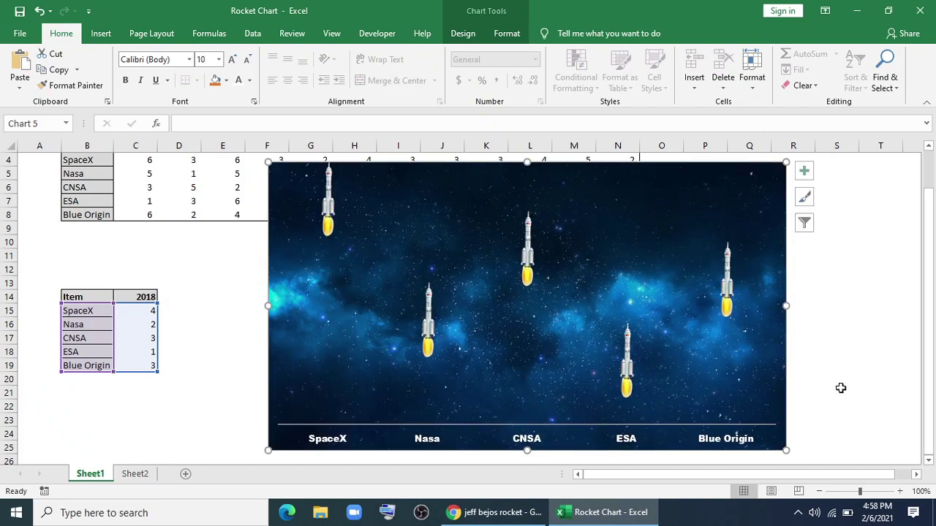
Position the rocket value labels Above their data points
{"action": "right_click", "coordinate": [532, 252]}
{"action": "key", "text": "Escape"}
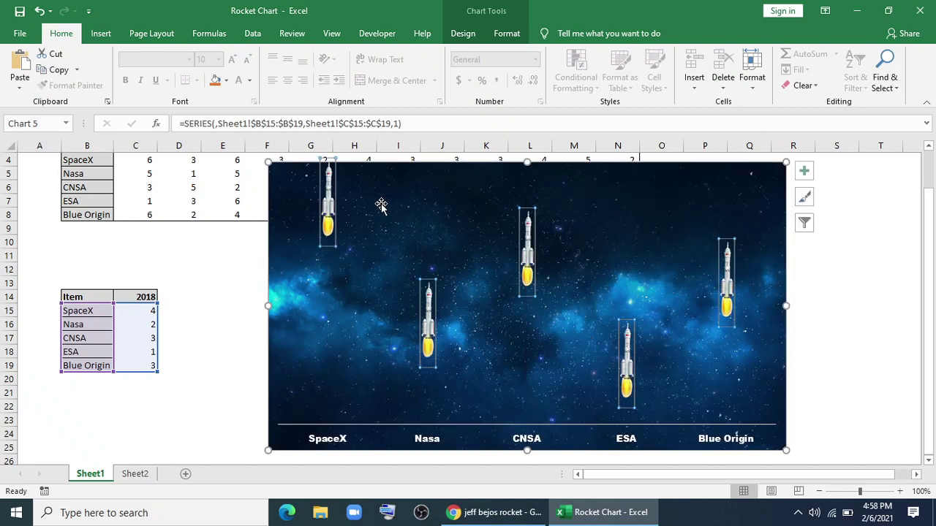
{"action": "left_click", "coordinate": [378, 203]}
{"action": "right_click", "coordinate": [381, 208]}
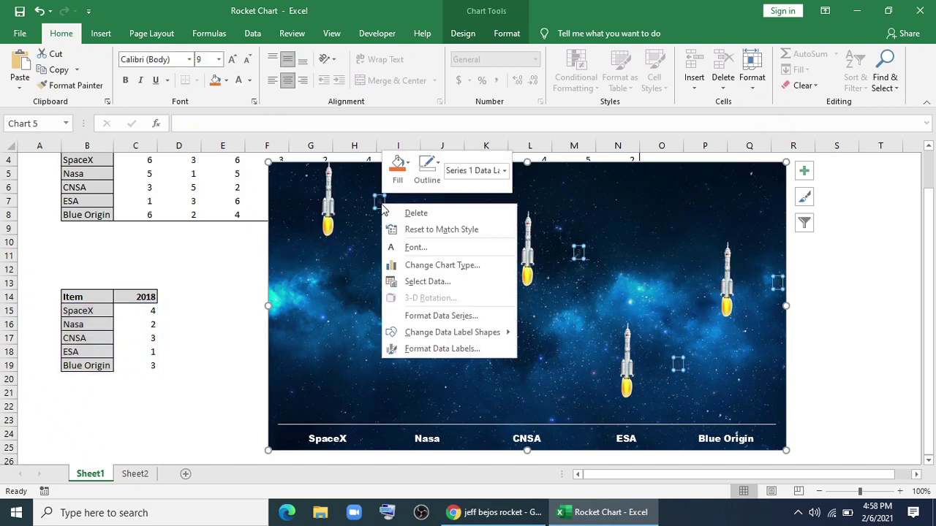
{"action": "left_click", "coordinate": [441, 348]}
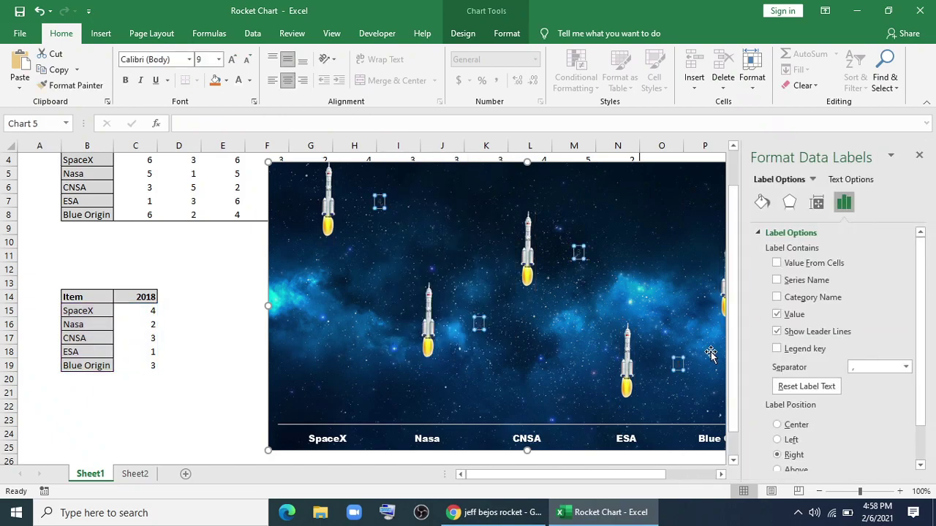
{"action": "scroll", "coordinate": [808, 446], "scroll_direction": "down", "scroll_amount": 2}
{"action": "left_click", "coordinate": [778, 452]}
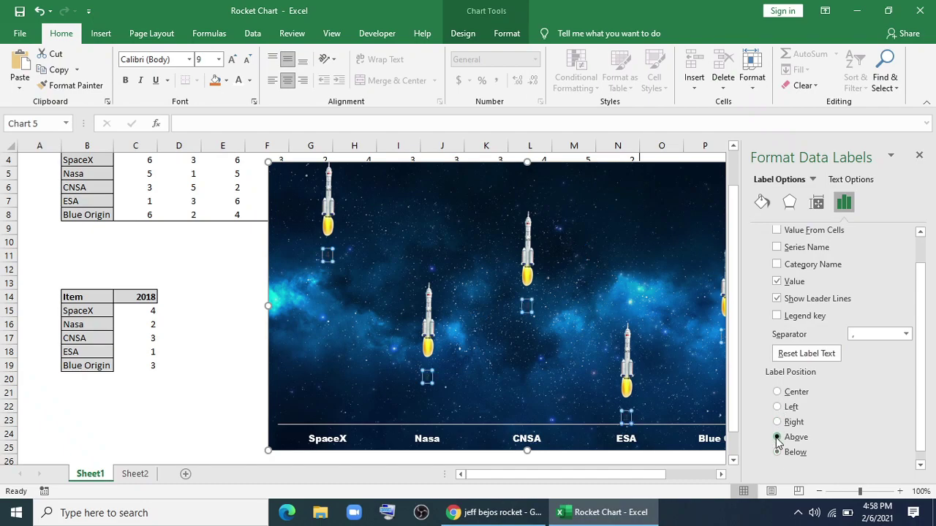
{"action": "left_click", "coordinate": [777, 437]}
Colour the value labels yellow-orange
{"action": "left_click", "coordinate": [249, 81]}
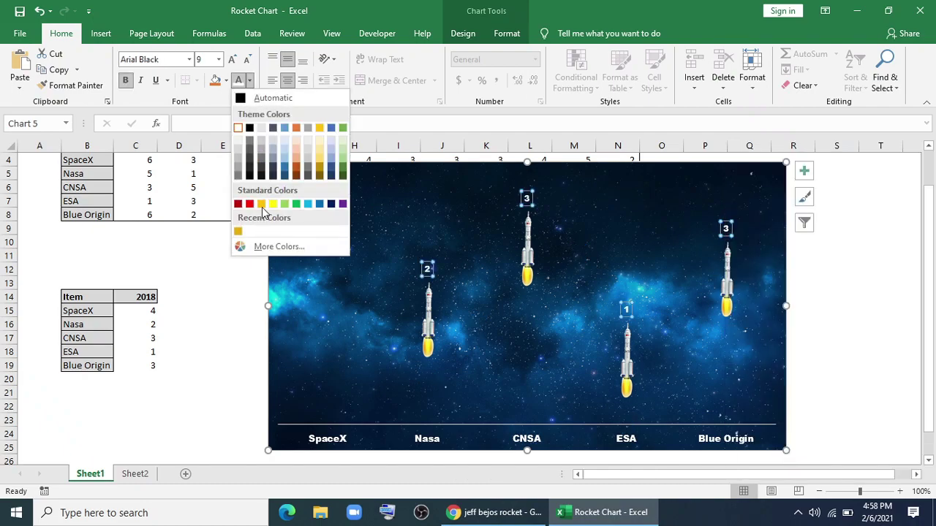
{"action": "left_click", "coordinate": [261, 204]}
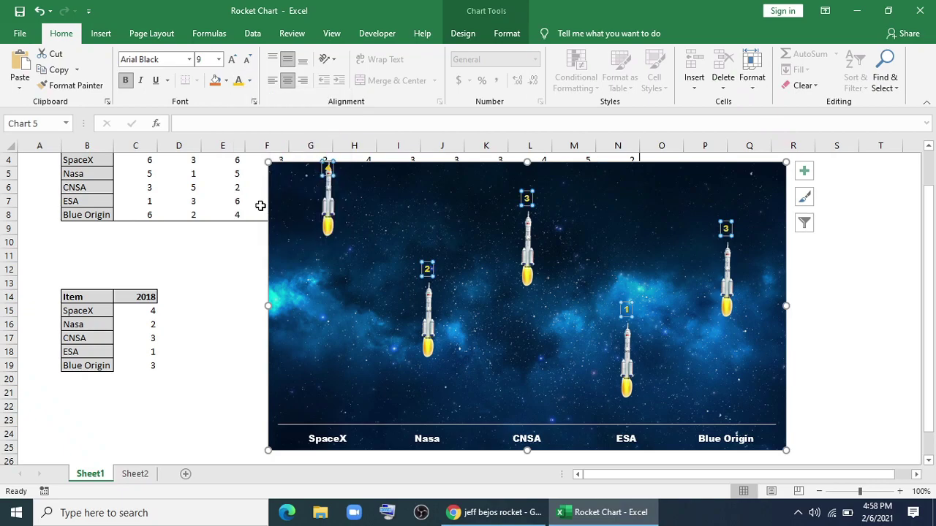
{"action": "left_click", "coordinate": [766, 167]}
{"action": "left_click", "coordinate": [803, 172]}
Add a chart title linked to the year cell C14 via =C14
{"action": "left_click", "coordinate": [835, 213]}
{"action": "triple_click", "coordinate": [526, 177]}
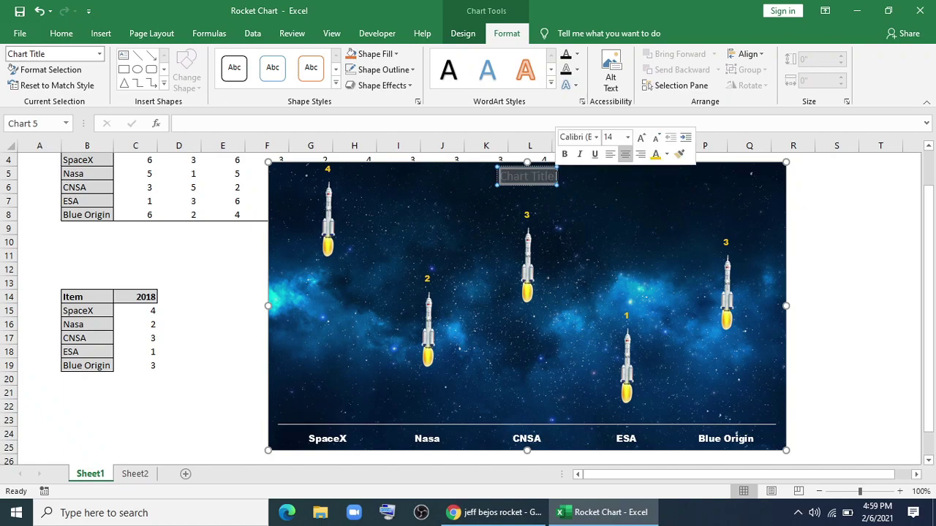
{"action": "type", "text": "="}
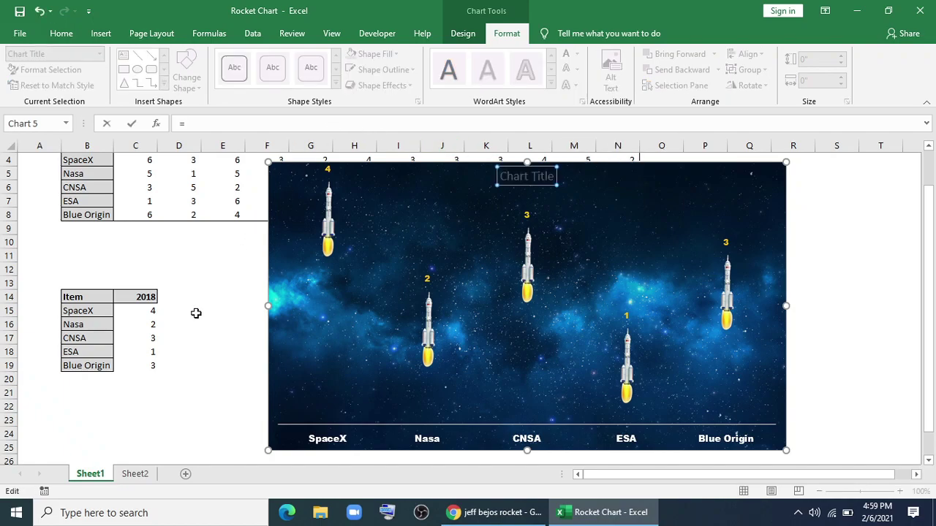
{"action": "left_click", "coordinate": [125, 296]}
{"action": "key", "text": "Return"}
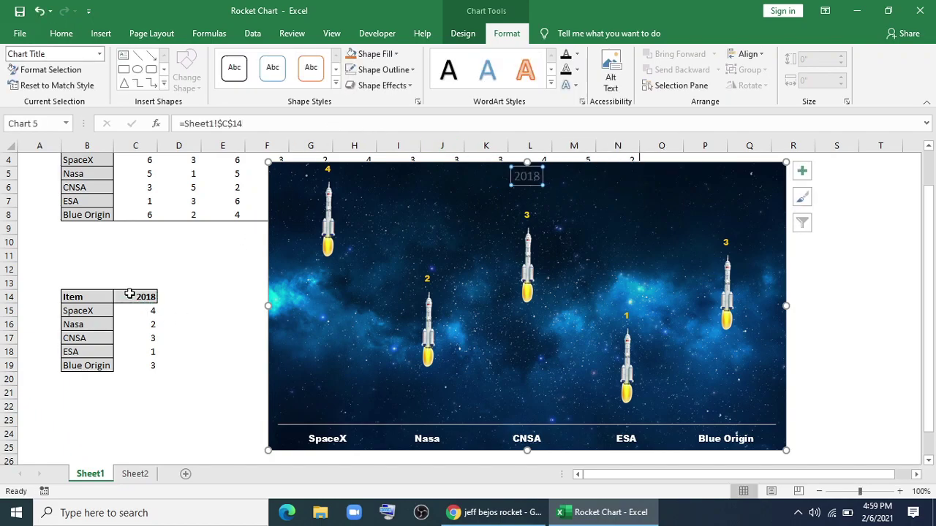
Make the year title bold
{"action": "left_click", "coordinate": [60, 33]}
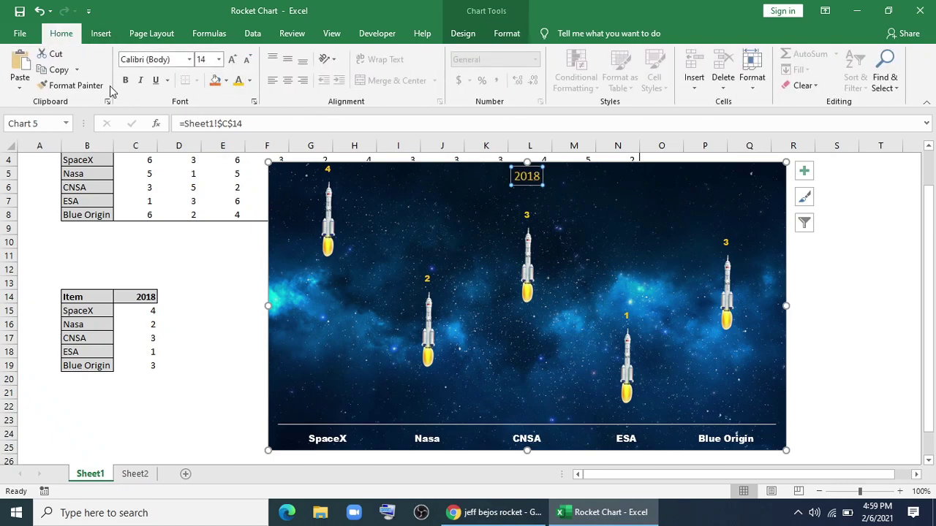
{"action": "left_click", "coordinate": [126, 80]}
{"action": "left_click", "coordinate": [250, 80]}
{"action": "key", "text": "Escape"}
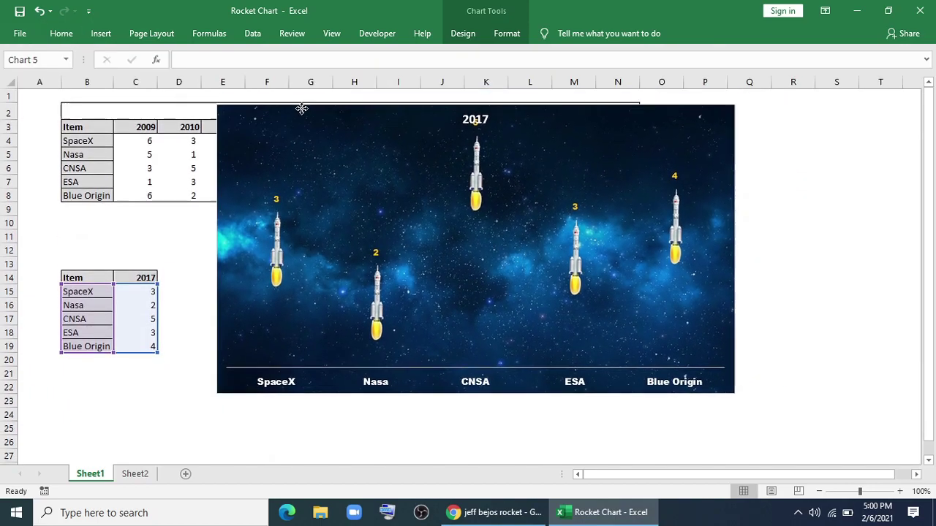
Enlarge the rocket chart and set the C14 year to 2015
{"action": "left_click_drag", "start_coordinate": [720, 388], "coordinate": [904, 454]}
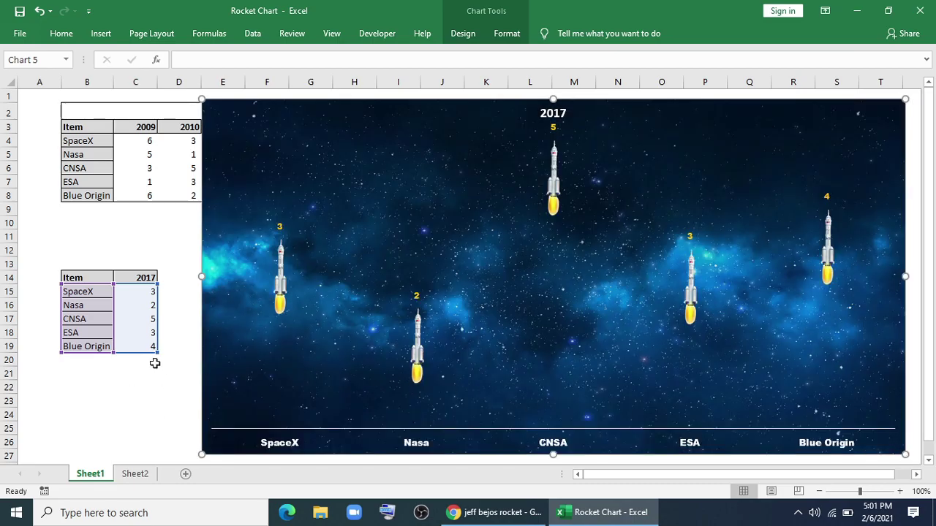
{"action": "left_click", "coordinate": [139, 386]}
{"action": "left_click", "coordinate": [154, 278]}
{"action": "left_click", "coordinate": [130, 305]}
Pick 2017, 2014, then 2015 from C14's year dropdown to test the chart
{"action": "left_click", "coordinate": [163, 278]}
{"action": "left_click", "coordinate": [136, 311]}
{"action": "left_click", "coordinate": [164, 278]}
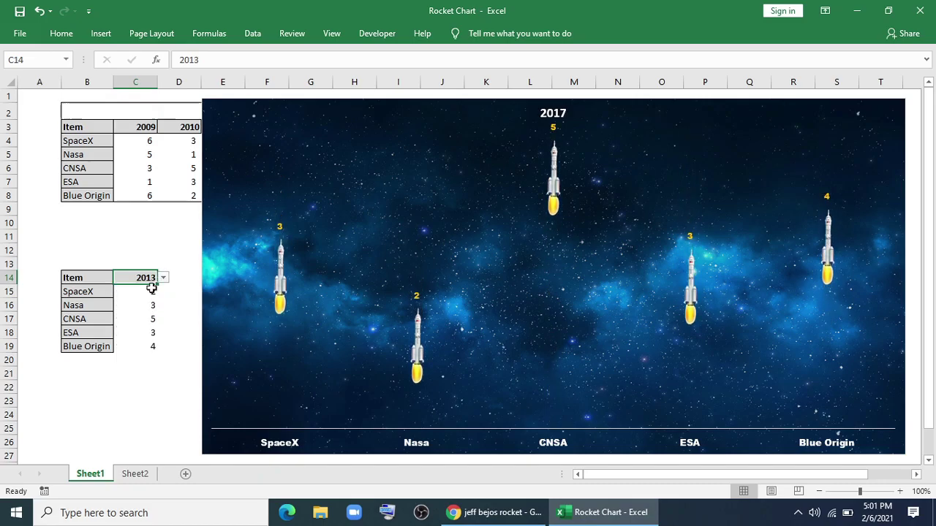
{"action": "left_click", "coordinate": [163, 277]}
{"action": "left_click", "coordinate": [125, 298]}
{"action": "left_click", "coordinate": [164, 281]}
{"action": "left_click", "coordinate": [144, 307]}
Switch C14 through 2017 and 2019, finishing on 2020
{"action": "left_click", "coordinate": [164, 279]}
{"action": "left_click", "coordinate": [146, 323]}
{"action": "left_click", "coordinate": [164, 278]}
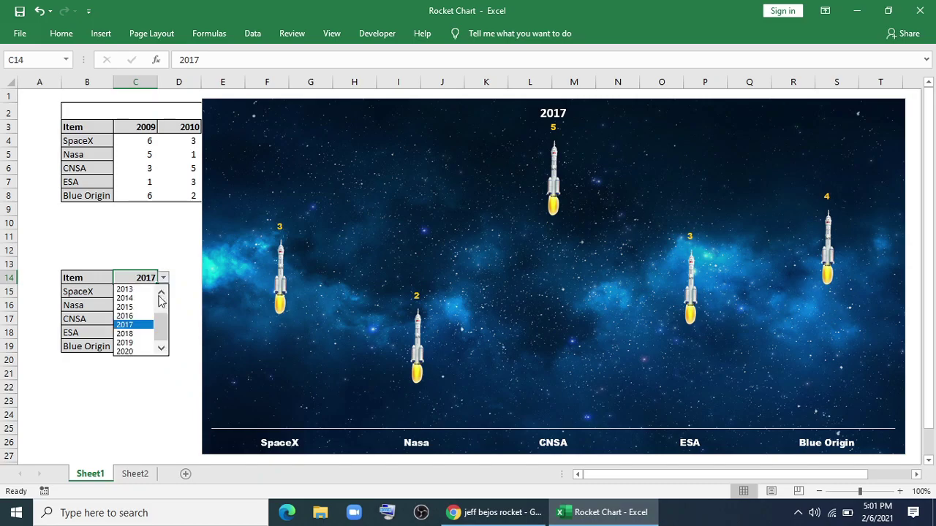
{"action": "left_click", "coordinate": [141, 343]}
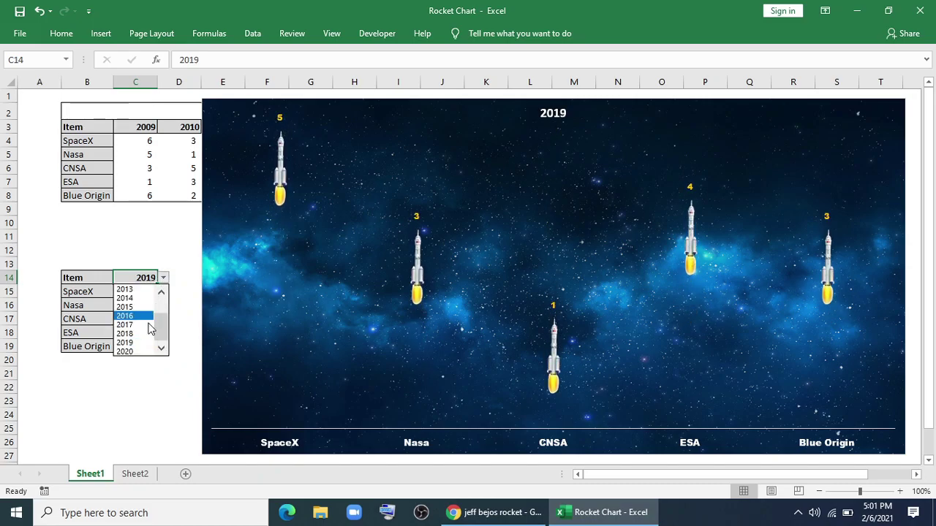
{"action": "left_click", "coordinate": [141, 353]}
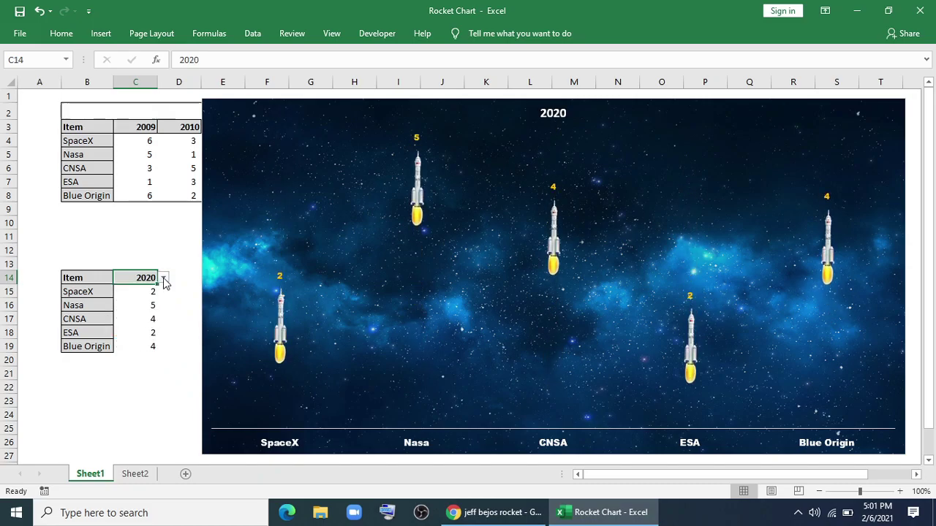